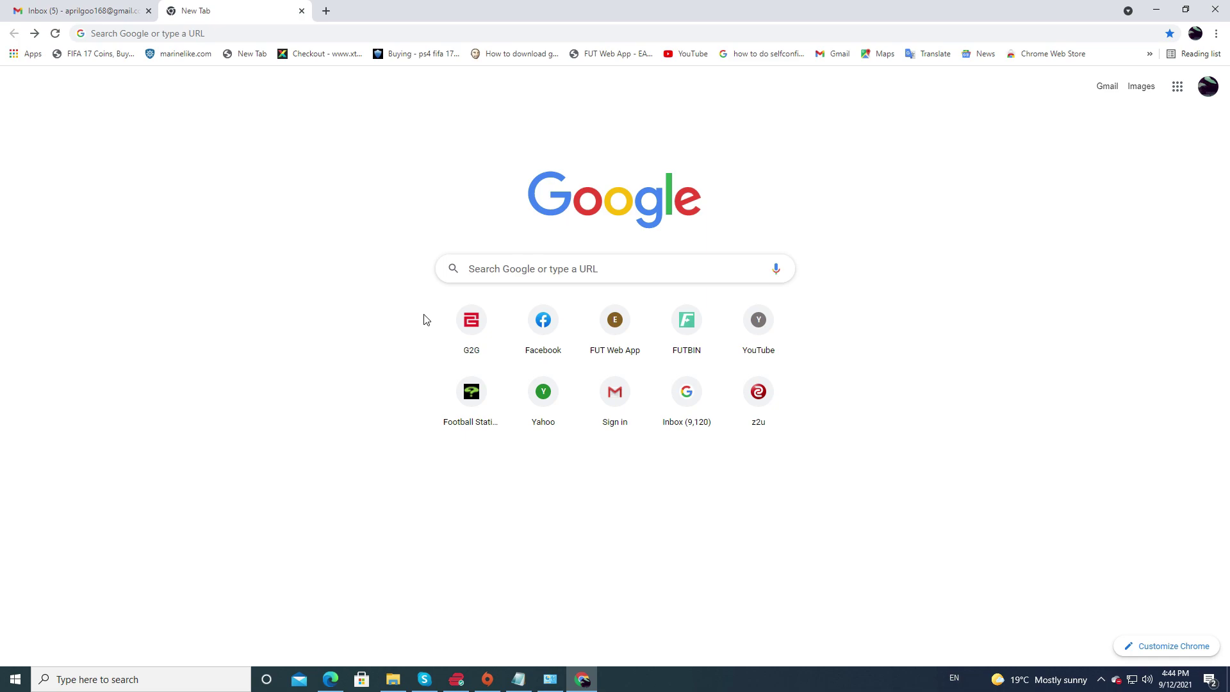
# Search Google for 'steam' from the new Chrome tab.
pyautogui.click(527, 270)
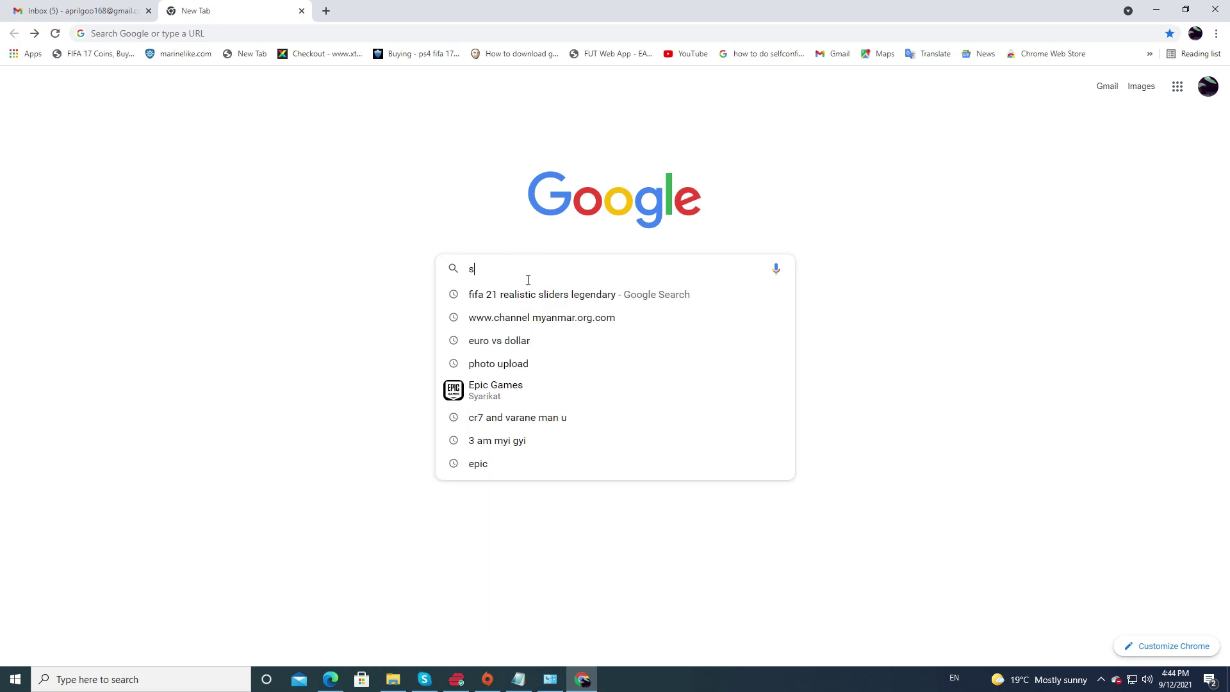
pyautogui.write('steam')
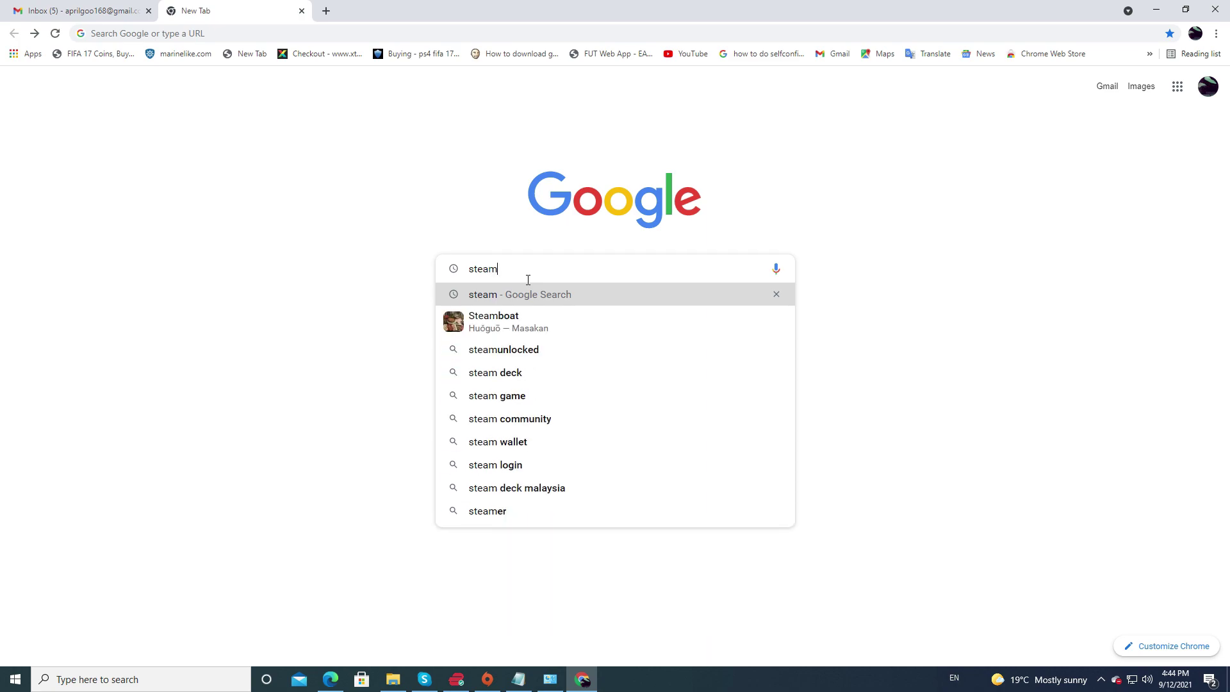
pyautogui.press('Return')
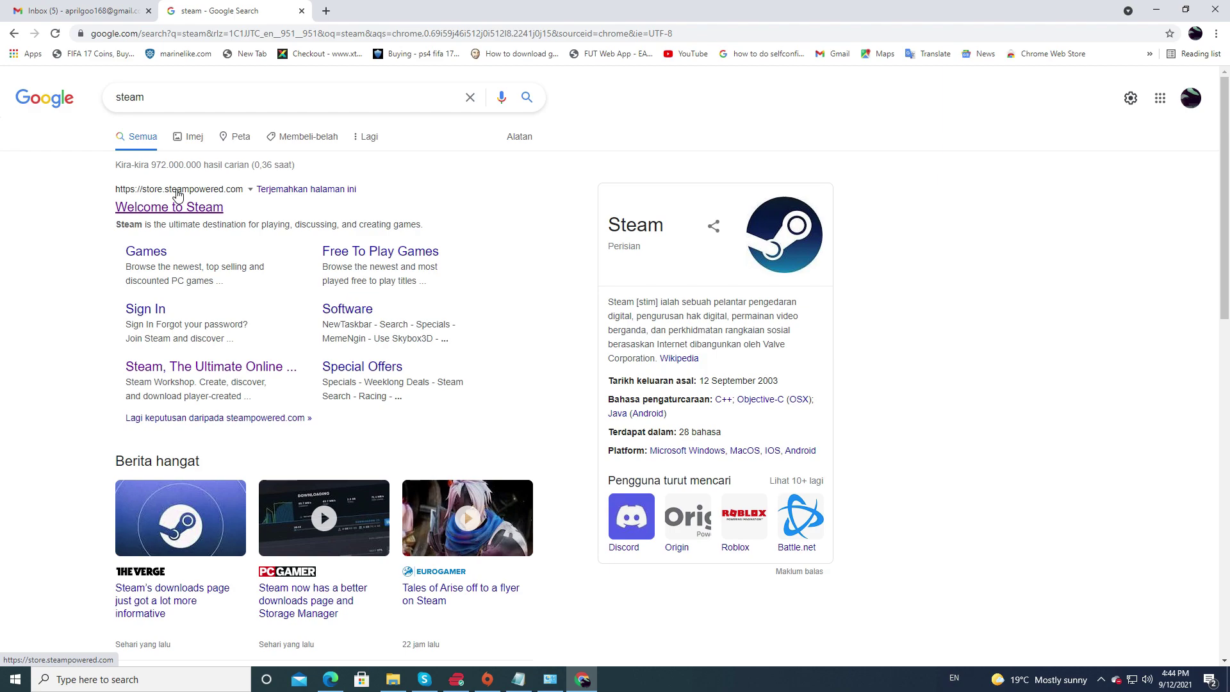
# Open the Welcome to Steam site and download SteamSetup.exe from its install page.
pyautogui.click(178, 194)
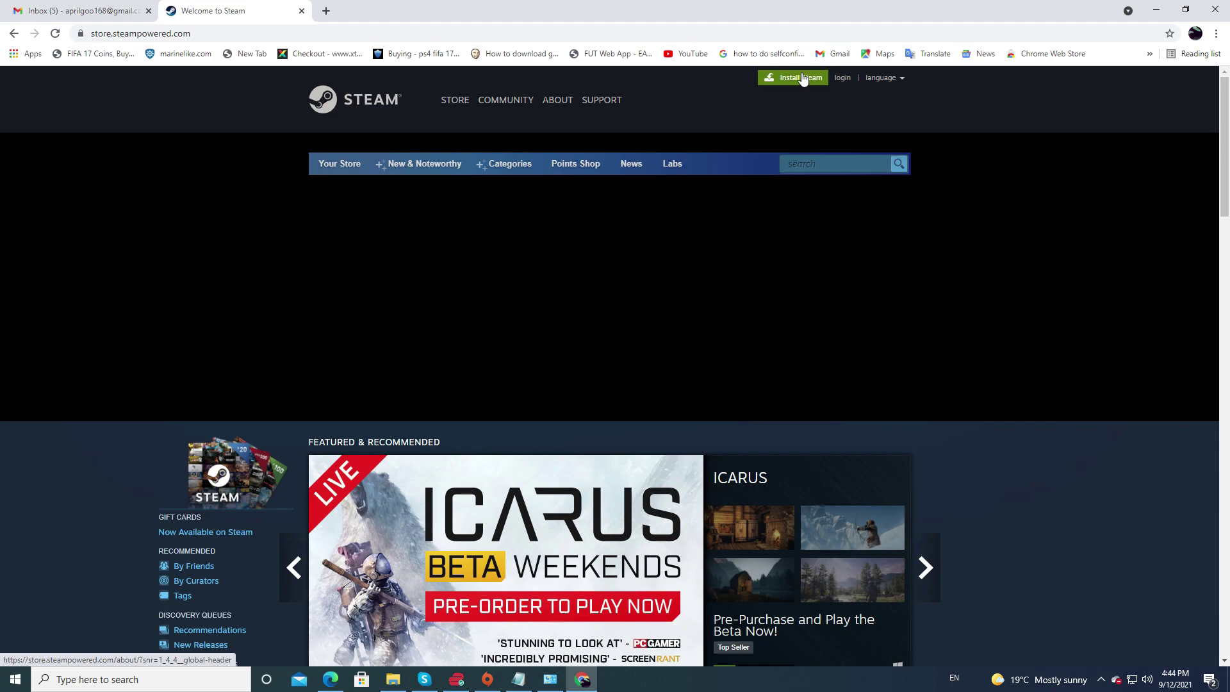
pyautogui.click(802, 79)
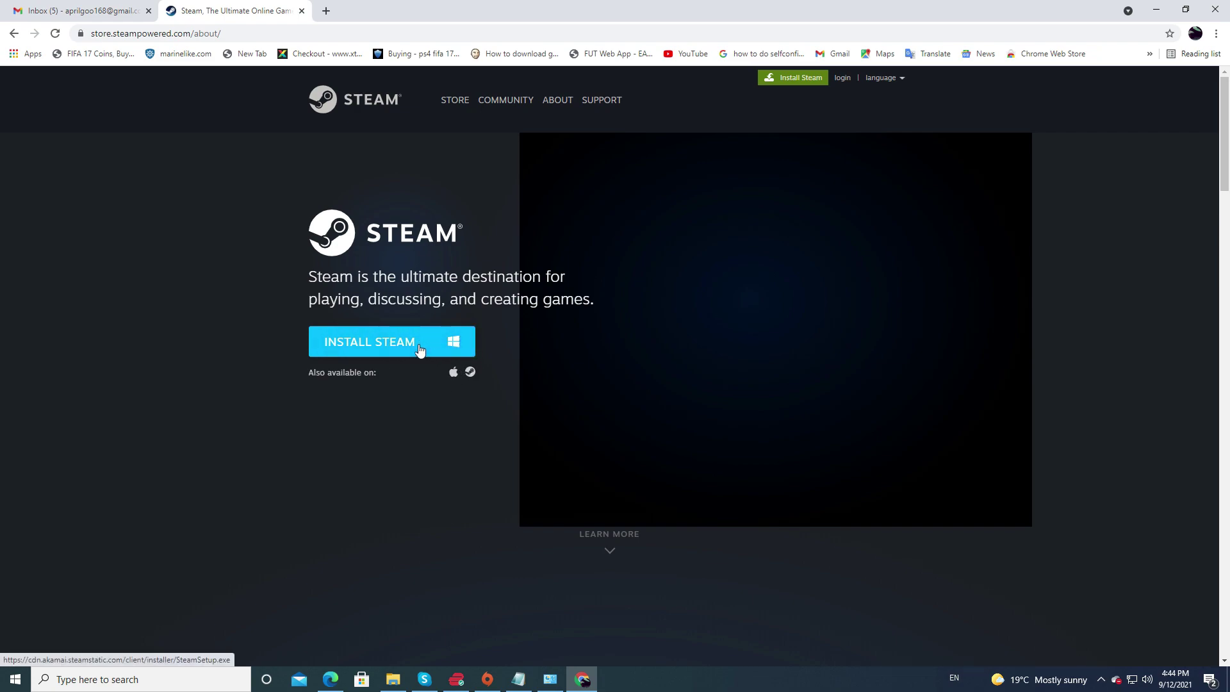
pyautogui.click(350, 341)
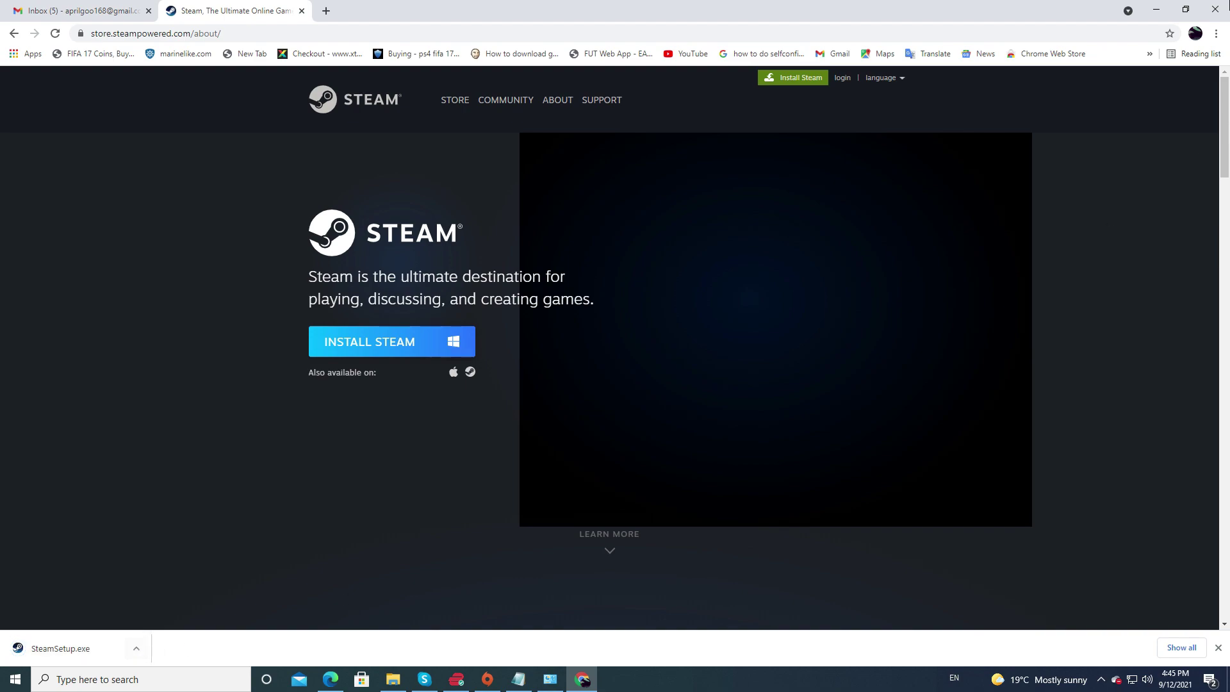
pyautogui.click(1215, 33)
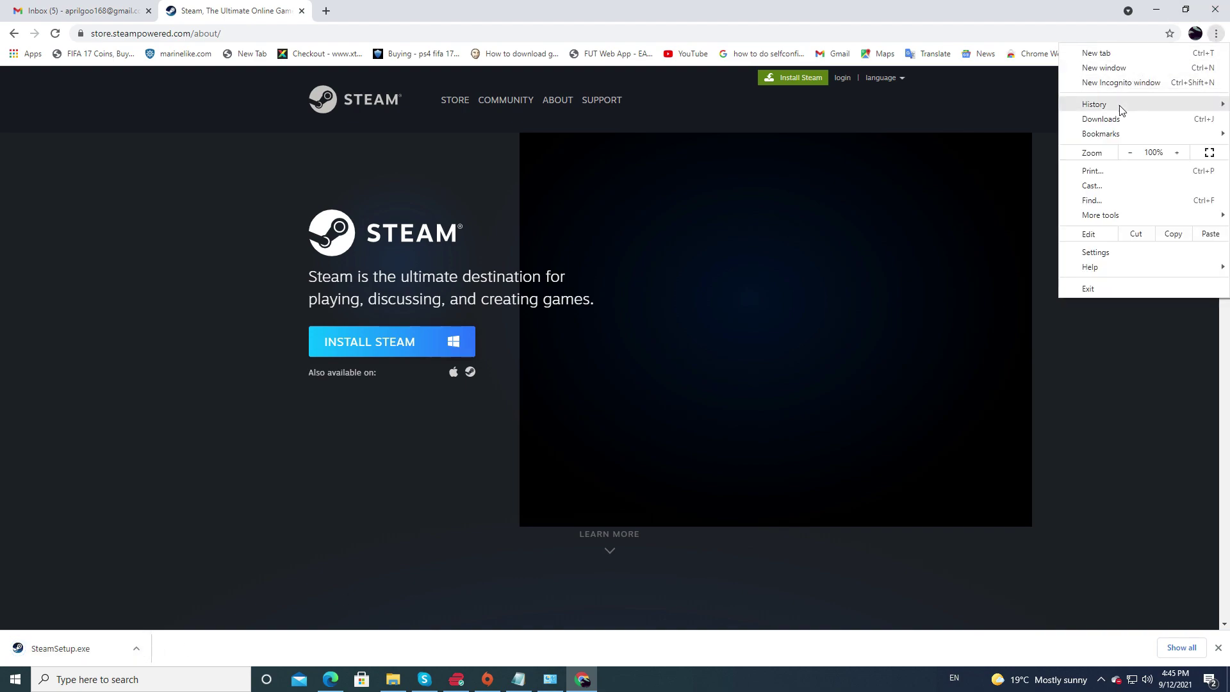
# Show the downloaded SteamSetup.exe in its Downloads folder.
pyautogui.click(1114, 124)
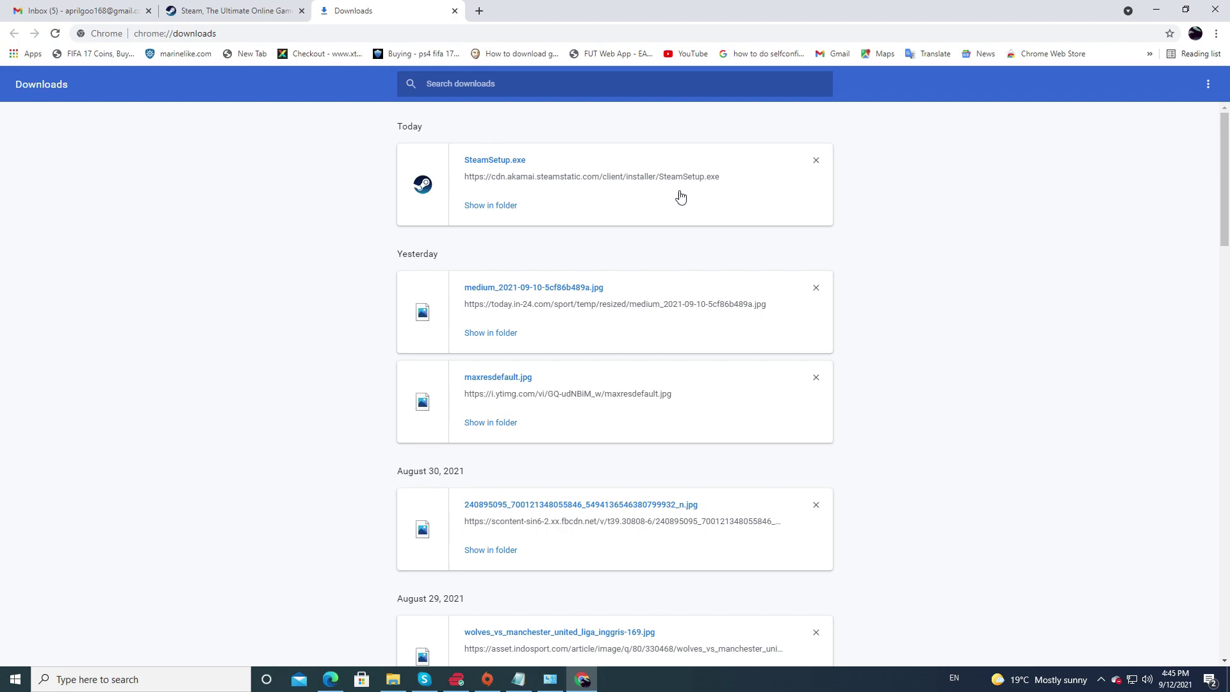
pyautogui.click(491, 205)
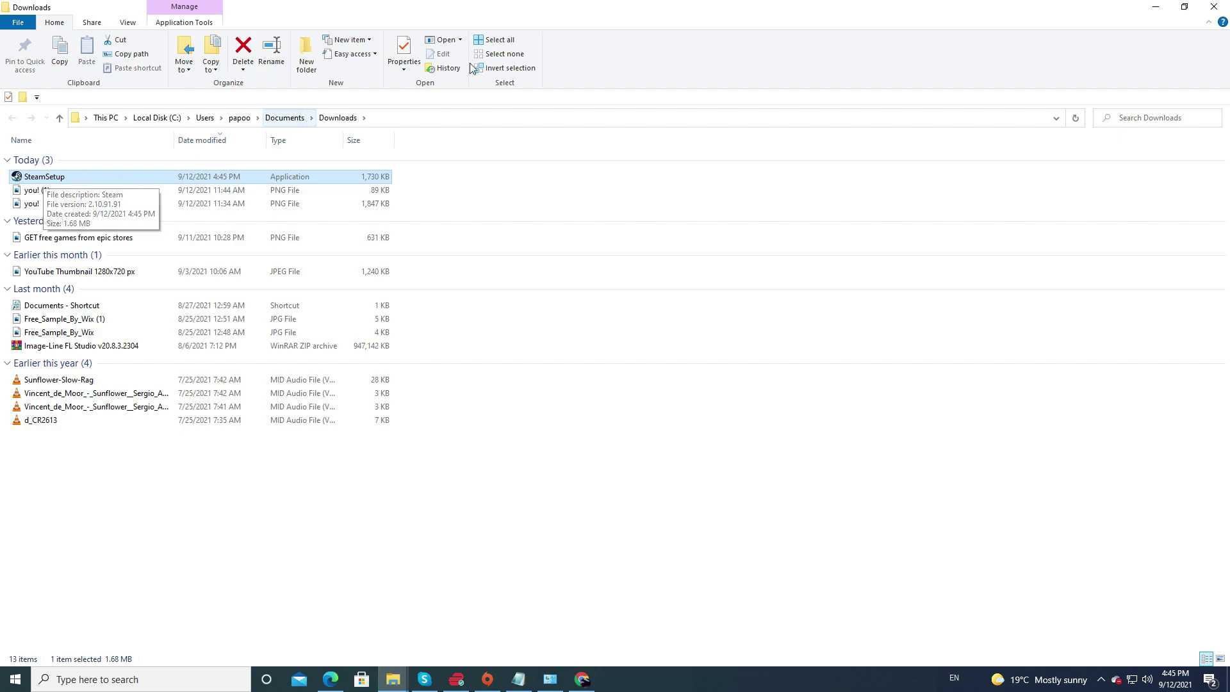
# Move SteamSetup from the Downloads folder onto the desktop and minimize Explorer.
pyautogui.doubleClick(466, 15)
pyautogui.click(1225, 7)
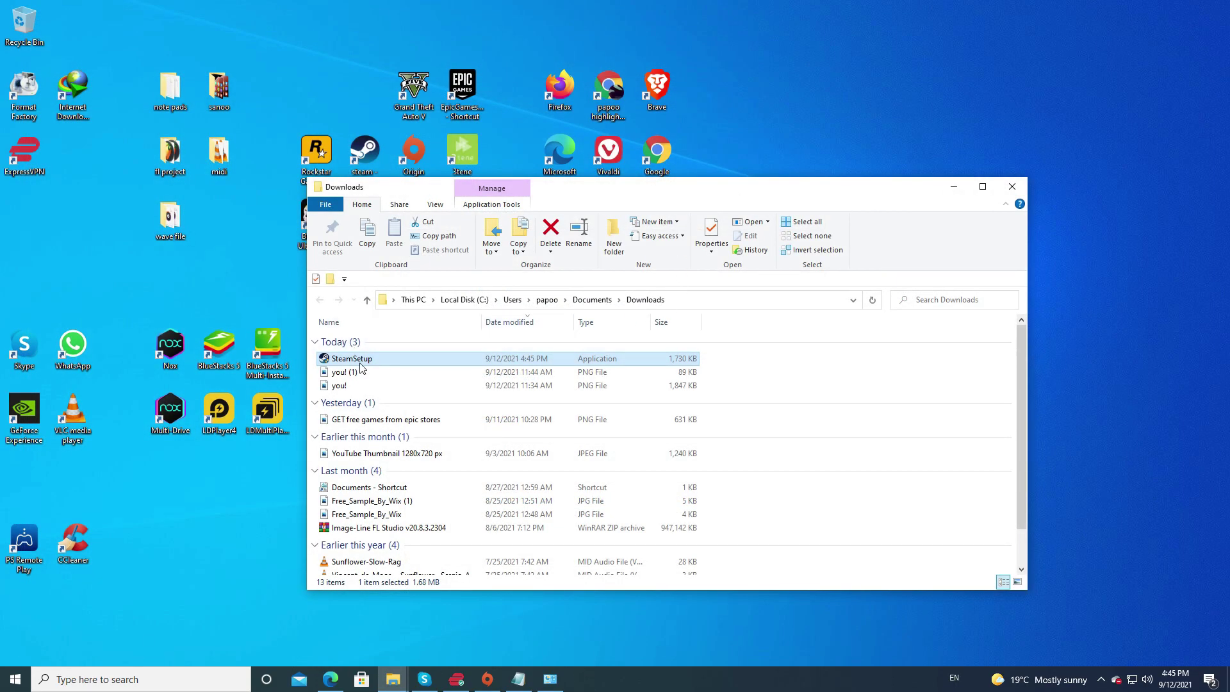
pyautogui.moveTo(354, 364); pyautogui.dragTo(967, 96)
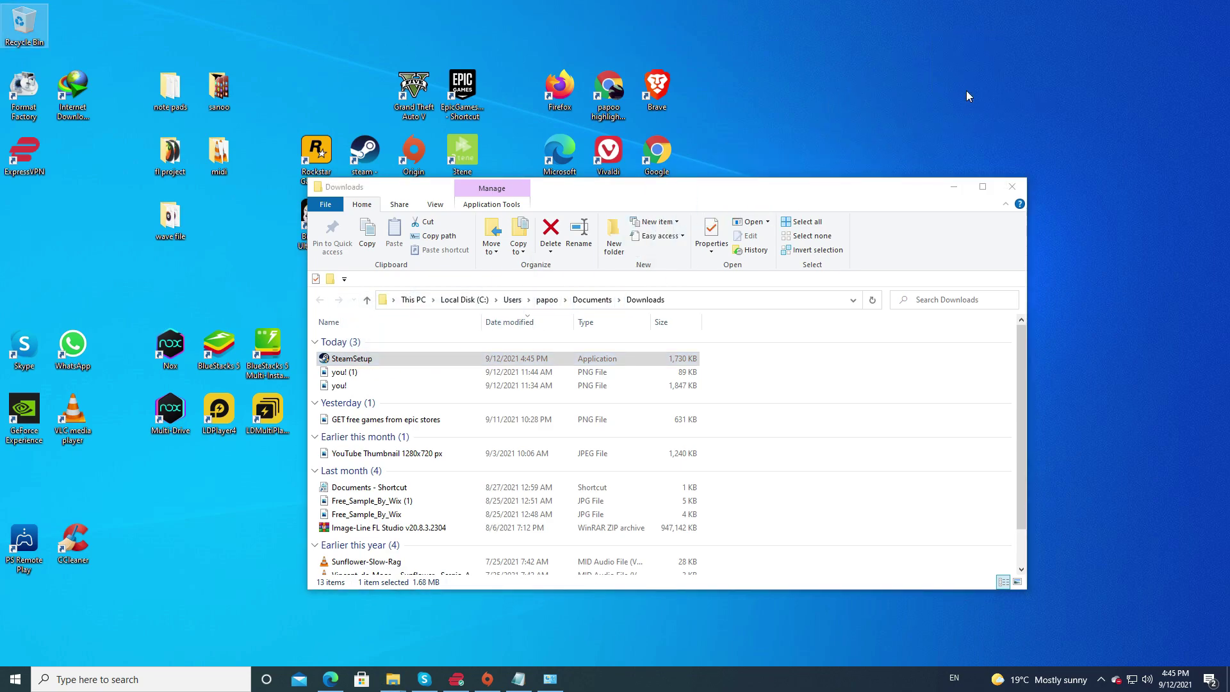
pyautogui.click(957, 192)
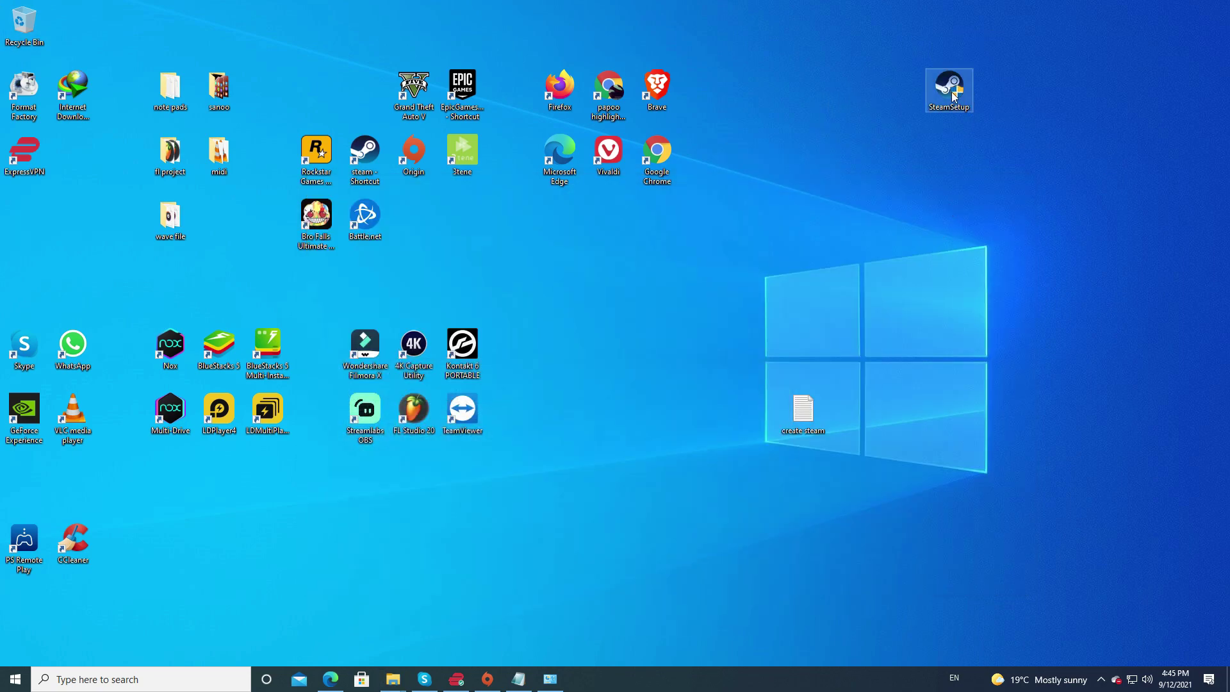
# Run SteamSetup to install Steam in English into D:\Steam, then launch Steam.
pyautogui.click(959, 88)
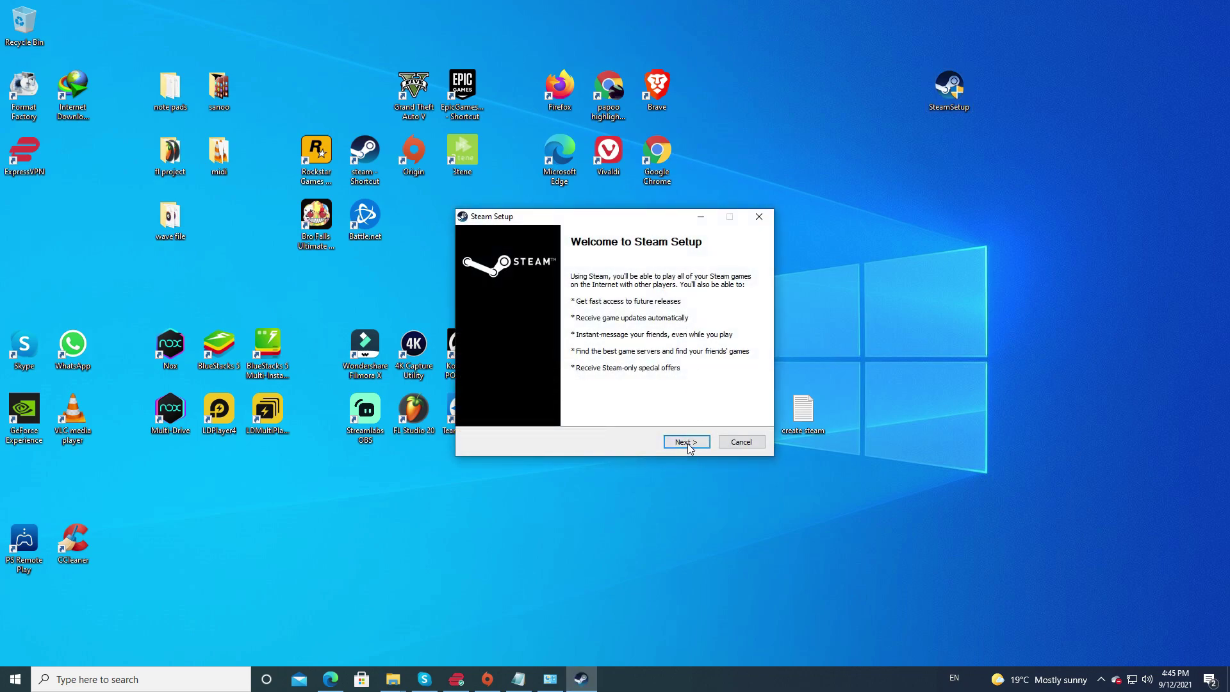
pyautogui.click(686, 442)
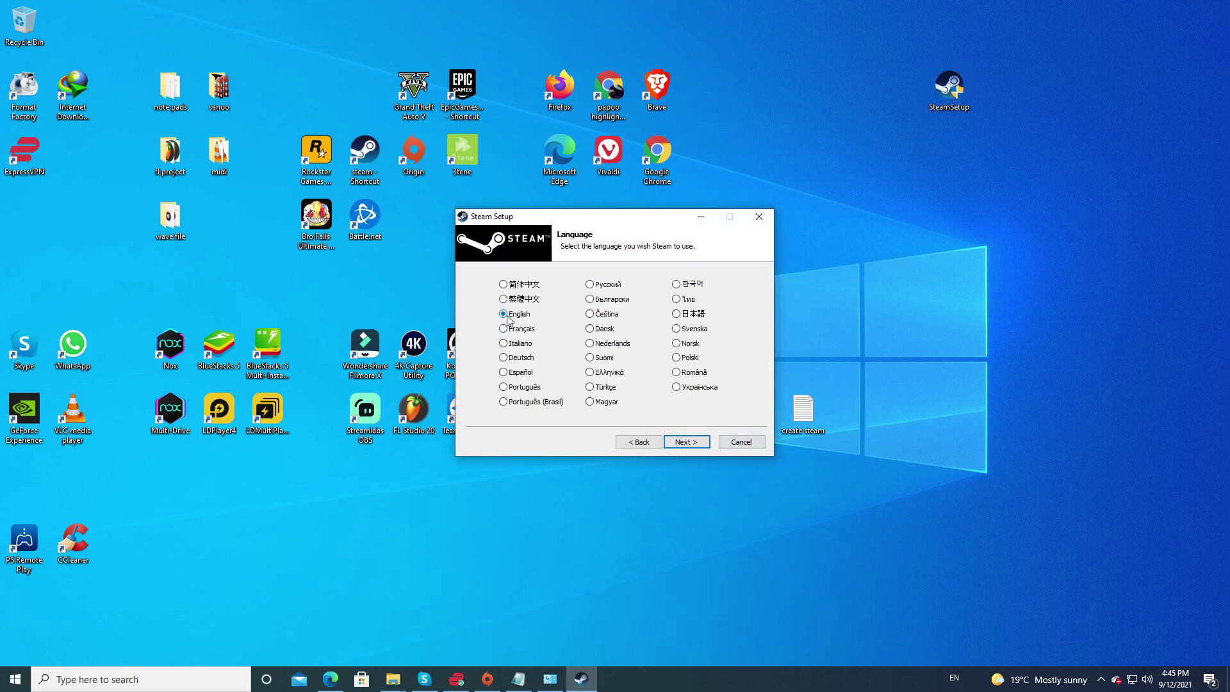
pyautogui.click(692, 444)
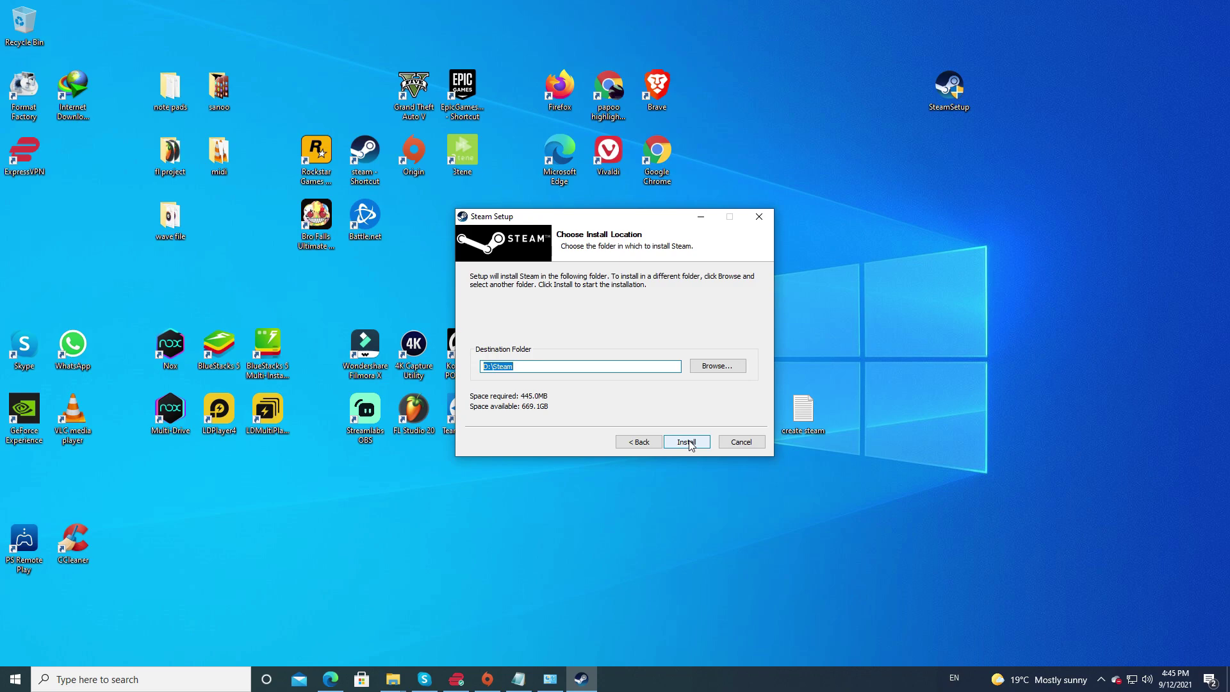
pyautogui.click(689, 446)
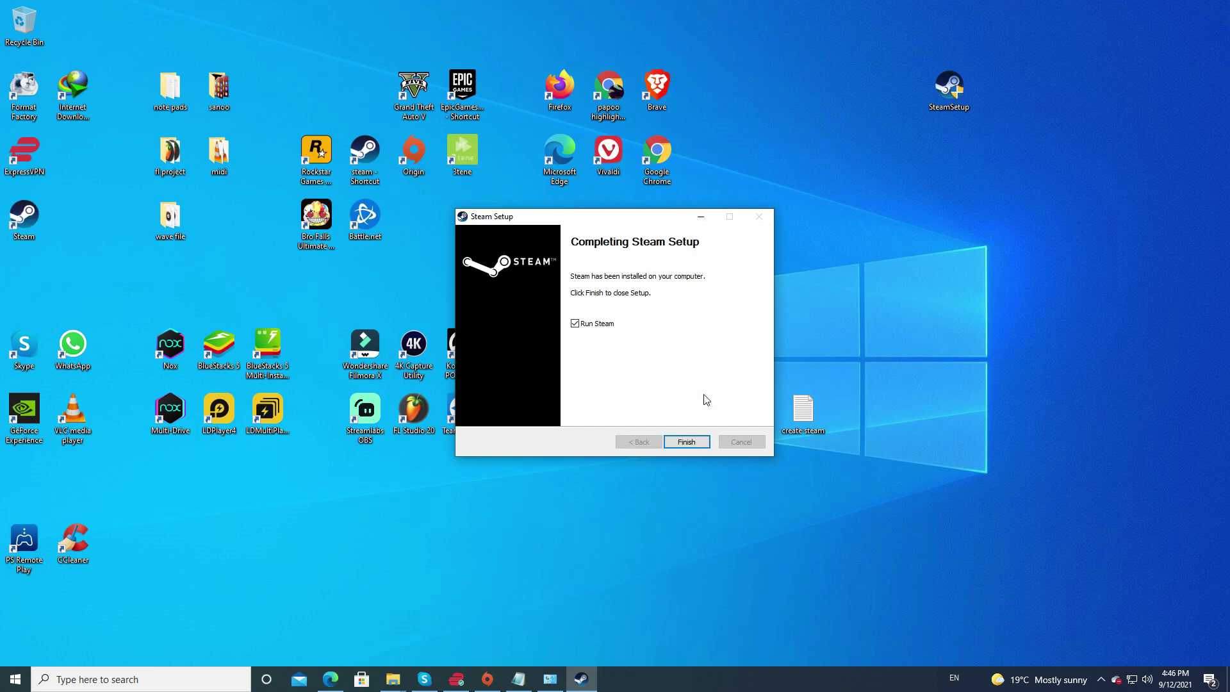
pyautogui.click(698, 443)
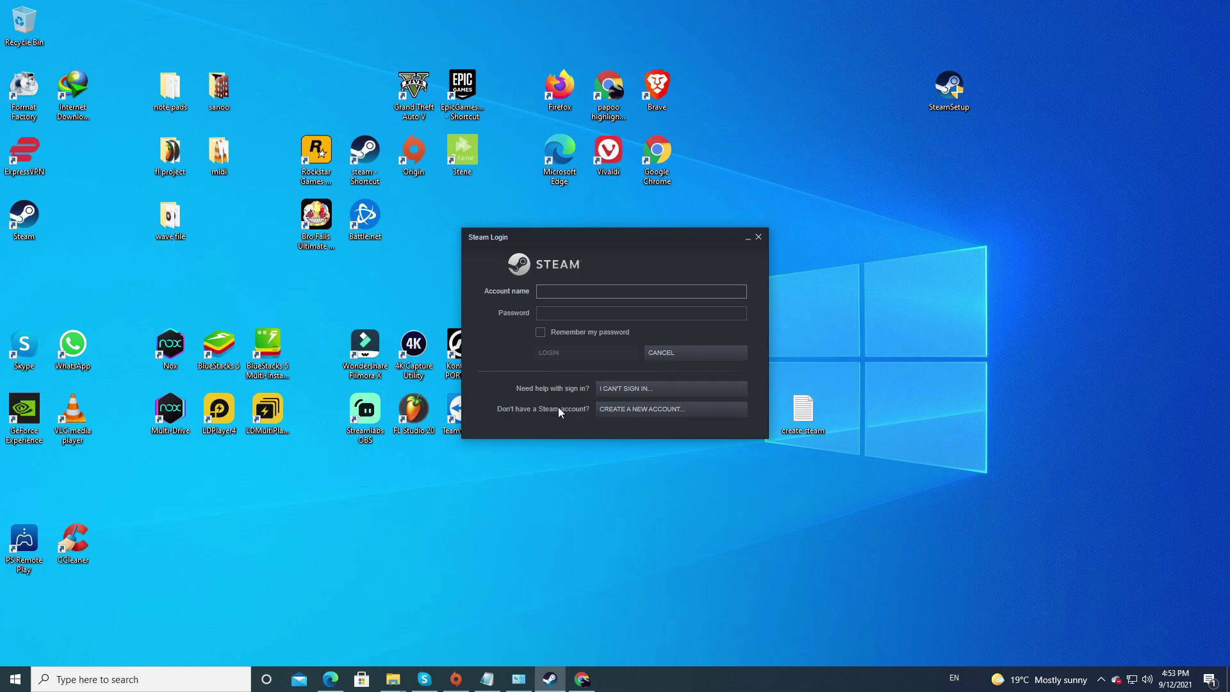
# Start a new Steam account and enter the e-mail address in both address fields.
pyautogui.click(662, 407)
pyautogui.click(516, 219)
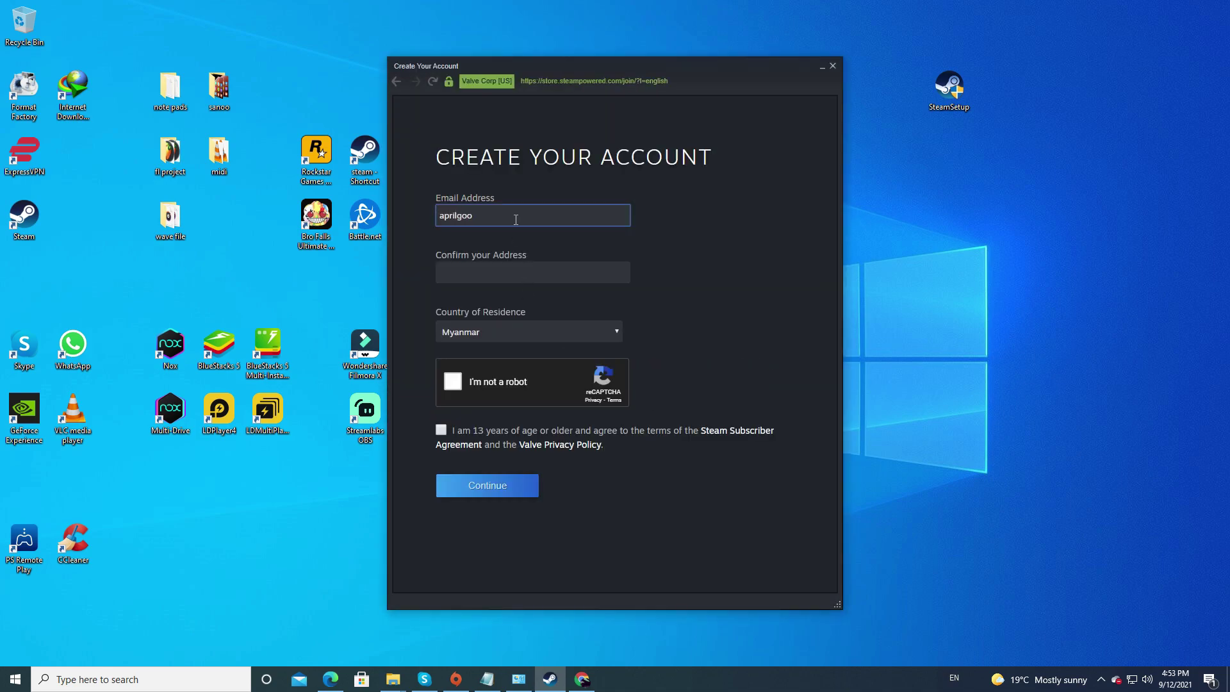
pyautogui.press('Tab')
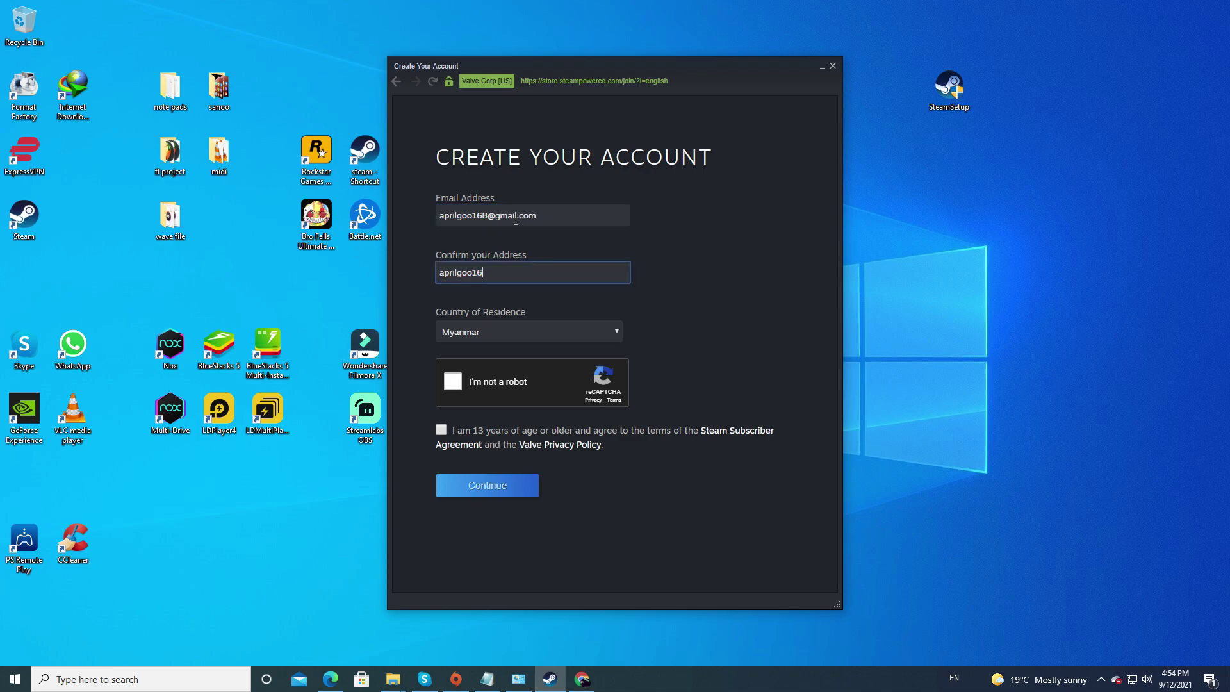
pyautogui.press('Tab')
# Pass the traffic-light reCAPTCHA, agree to the terms, and submit the account form.
pyautogui.click(456, 382)
pyautogui.click(559, 376)
pyautogui.click(564, 430)
pyautogui.click(628, 437)
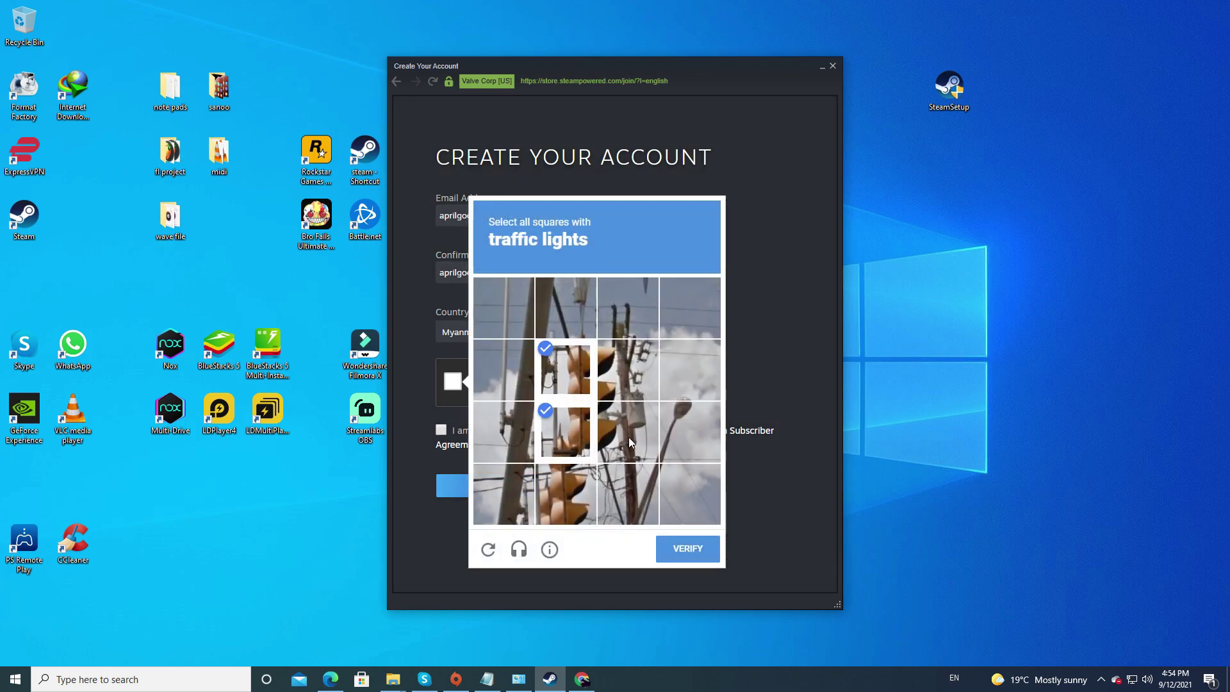
pyautogui.click(628, 370)
pyautogui.click(571, 490)
pyautogui.click(687, 548)
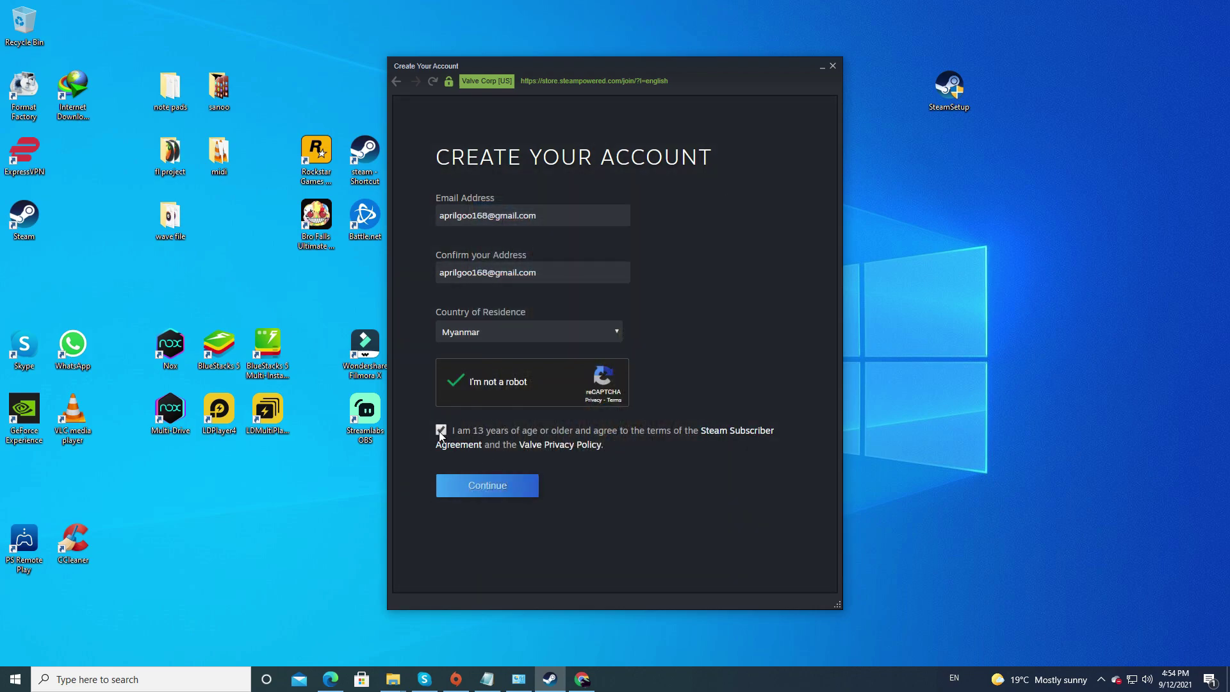
pyautogui.click(501, 494)
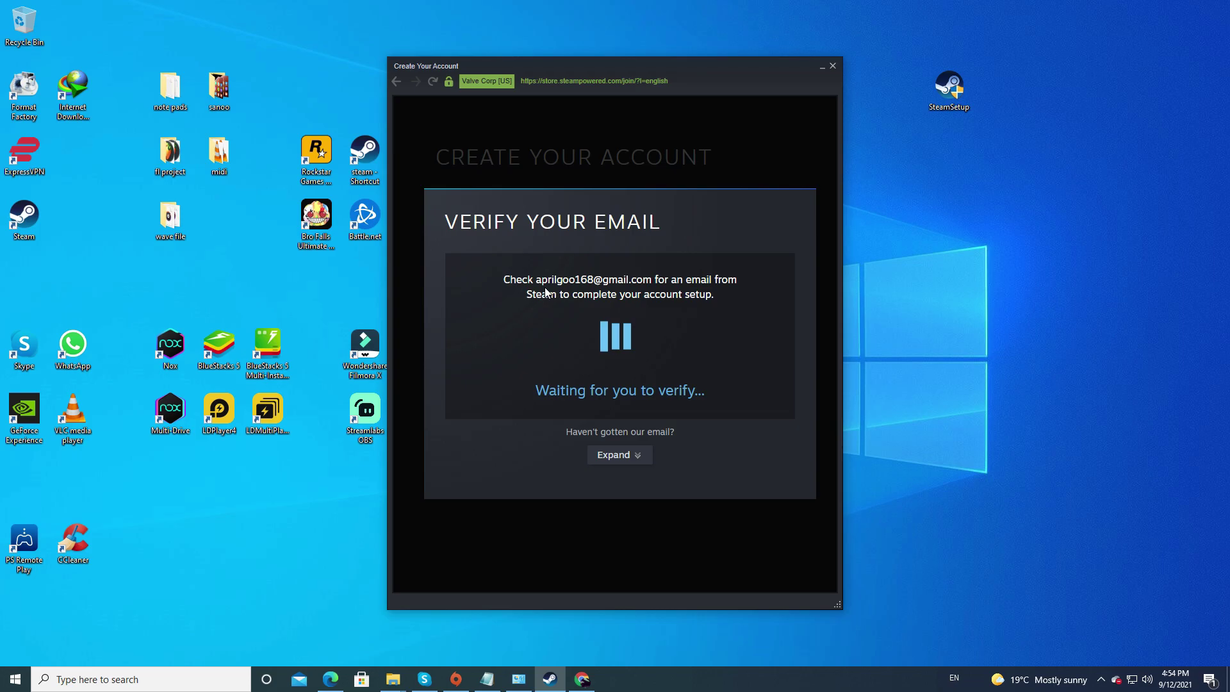
pyautogui.click(584, 681)
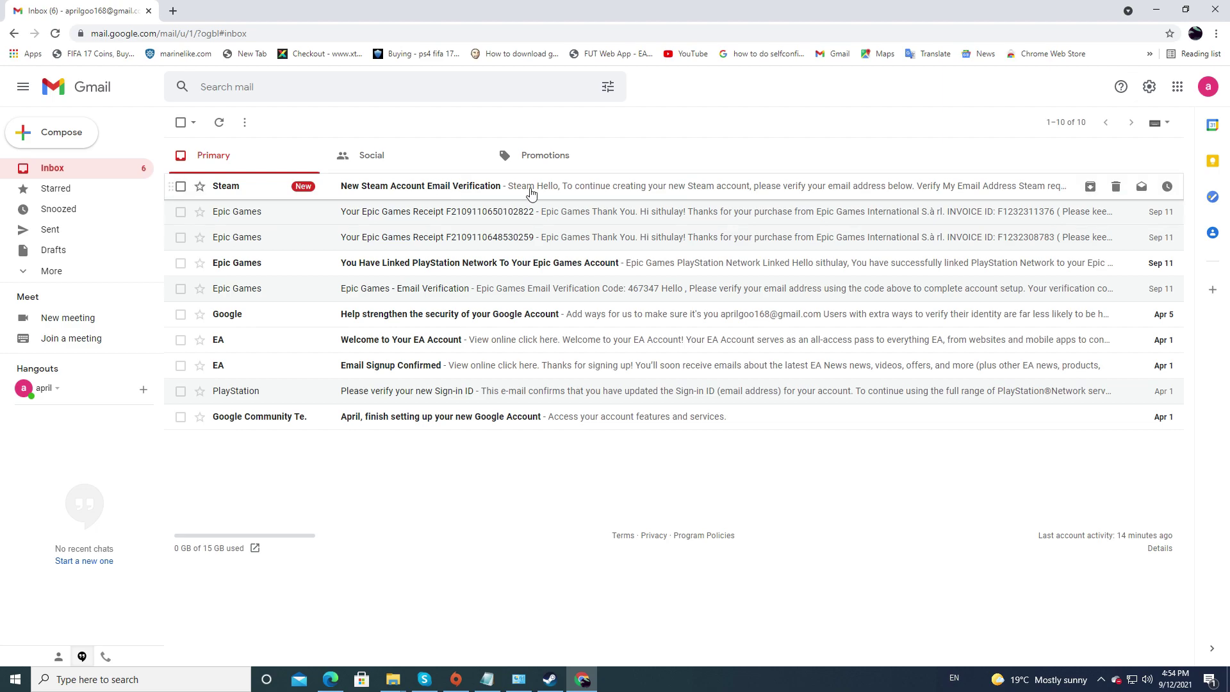
# Open the Steam verification email in Gmail and follow its Verify My Email Address link.
pyautogui.click(434, 194)
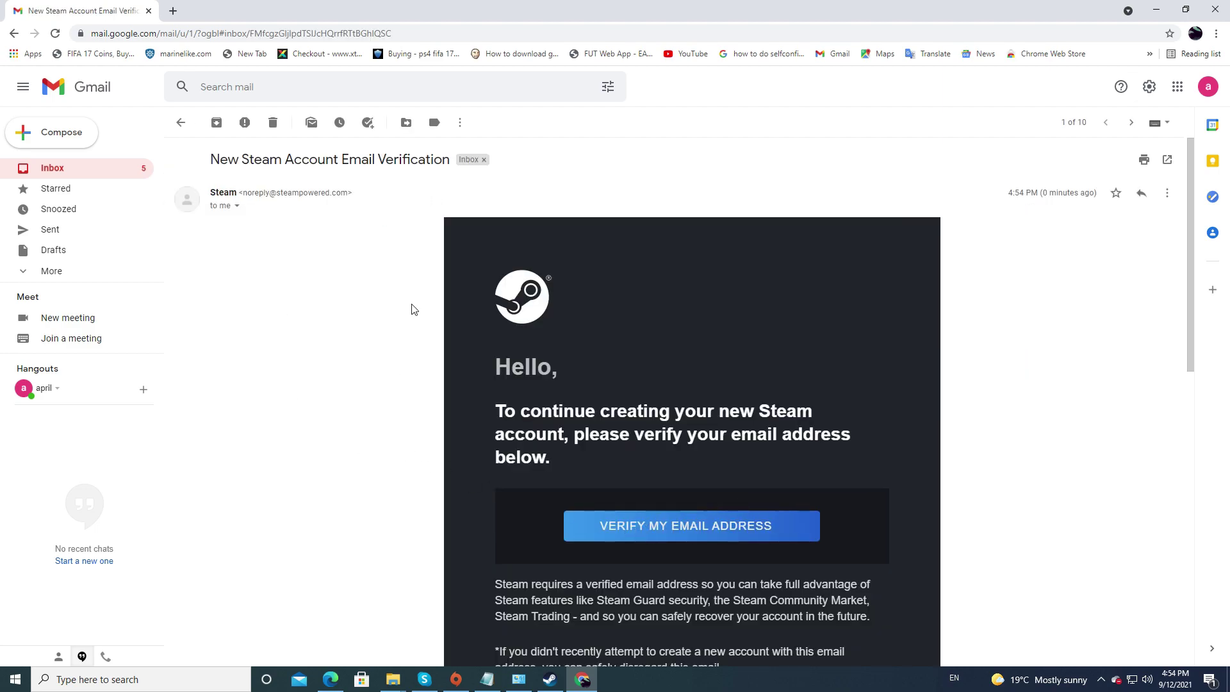
pyautogui.scroll(-2, 782, 325)
pyautogui.click(692, 397)
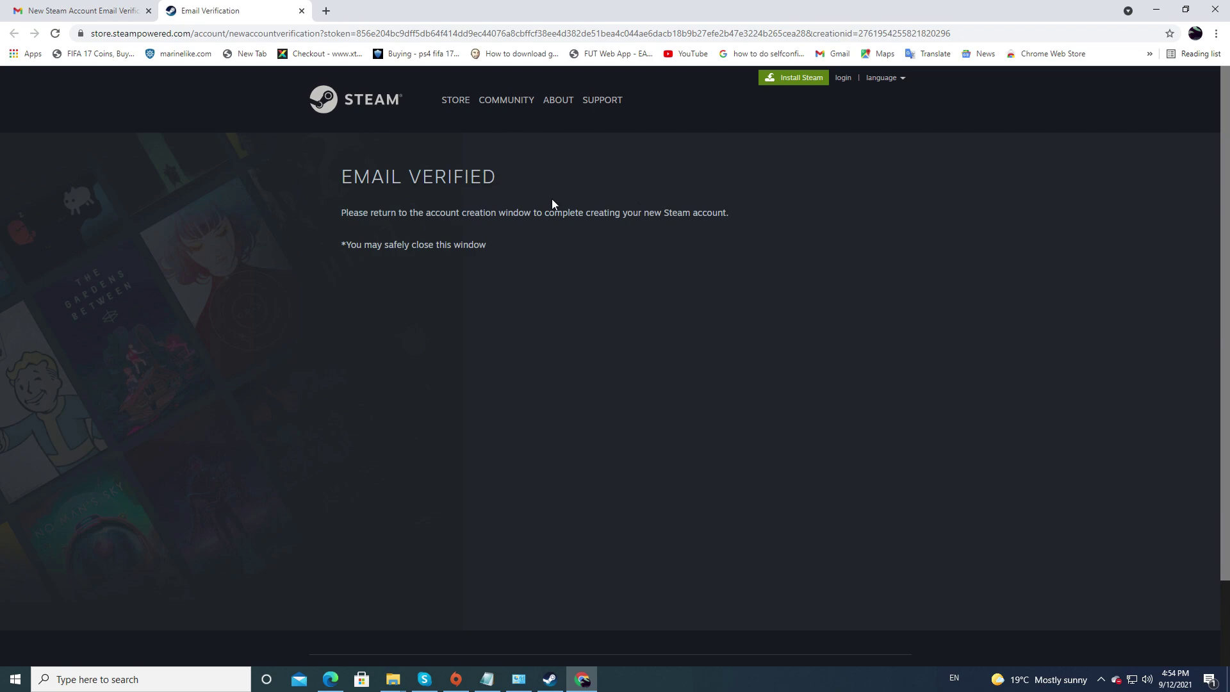
# Enter an account name and pick the available suggested Steam account name.
pyautogui.click(550, 679)
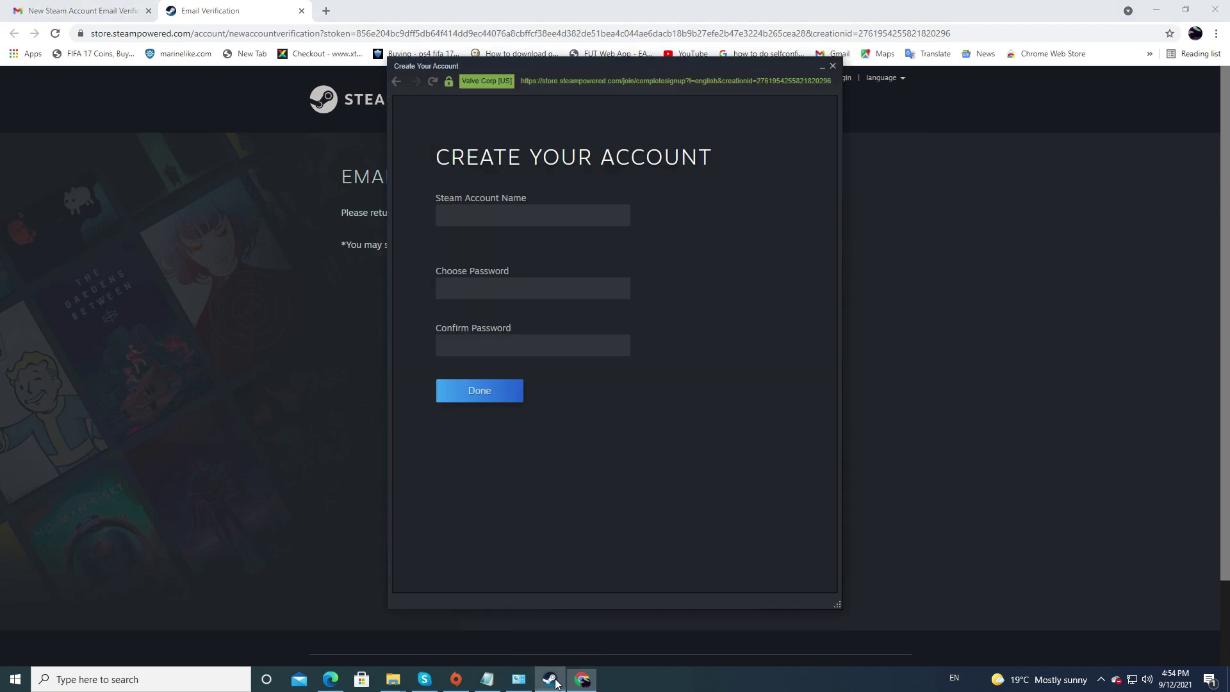
pyautogui.click(459, 219)
pyautogui.write('aprilgoo')
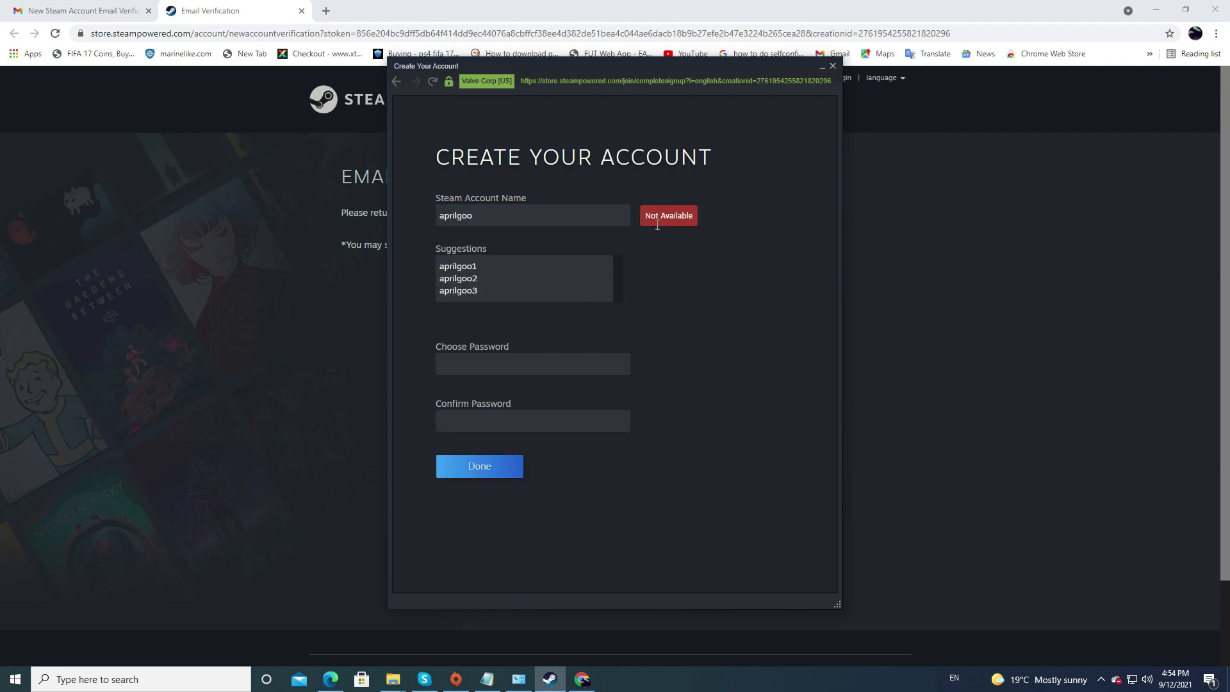
pyautogui.click(467, 267)
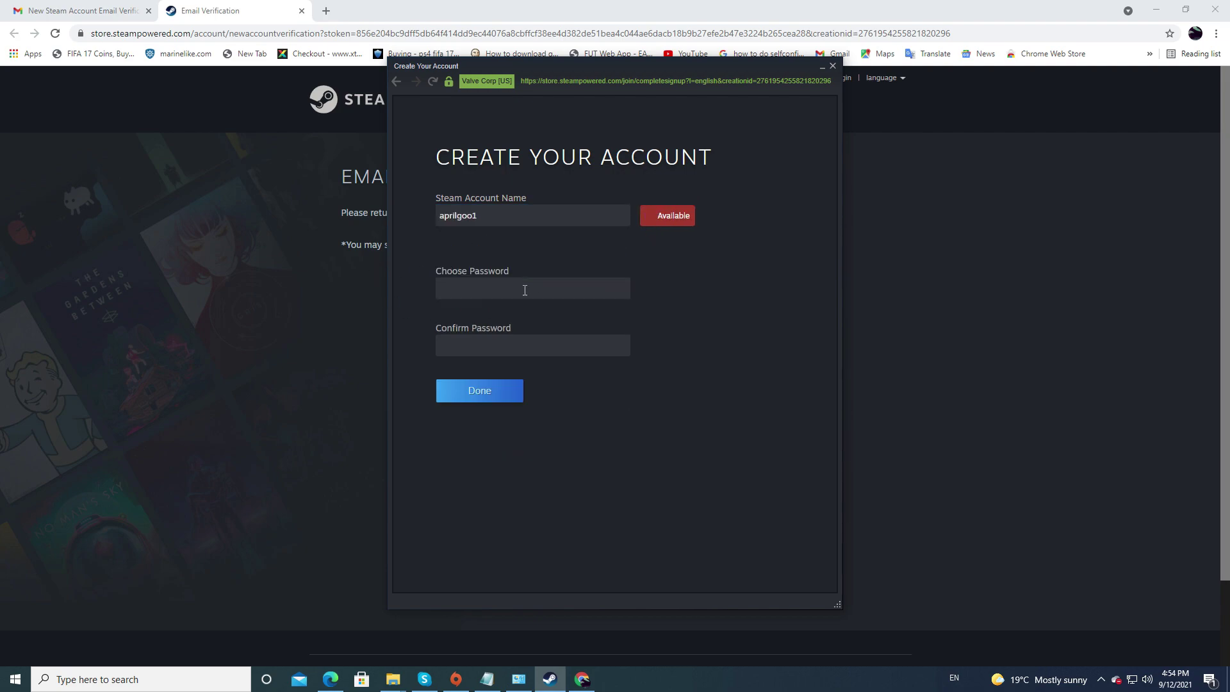
# Set and confirm the account password, then submit the new account details.
pyautogui.click(466, 290)
pyautogui.write('••••••')
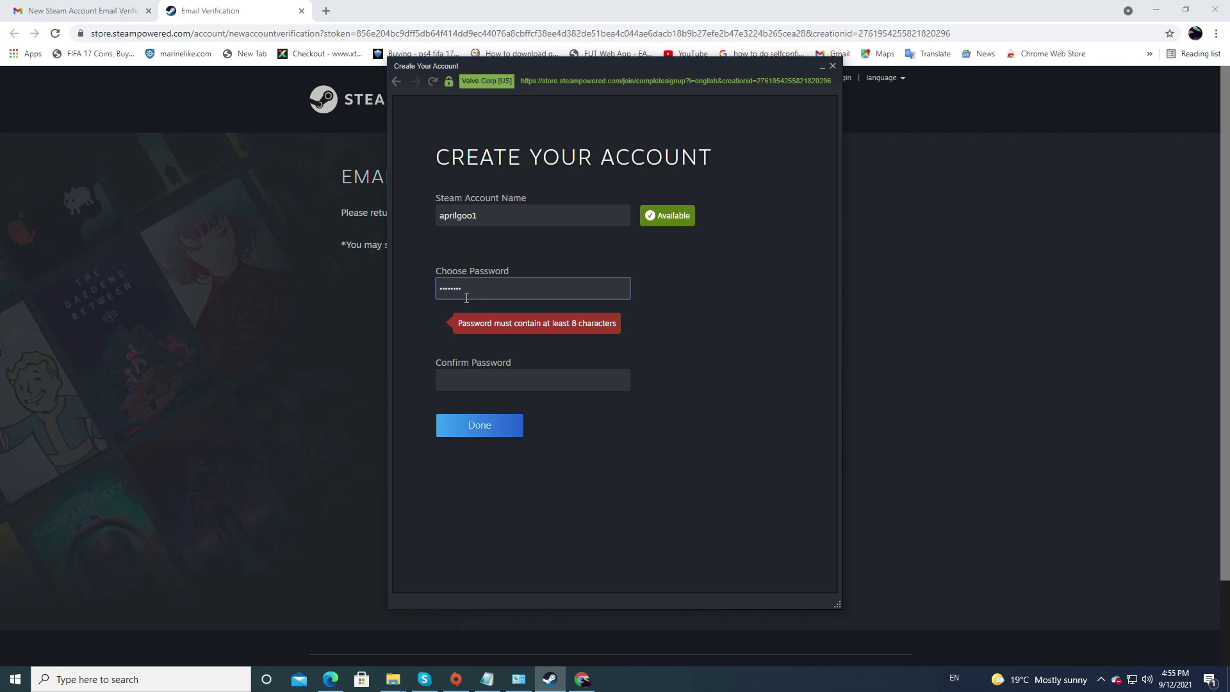
pyautogui.click(474, 352)
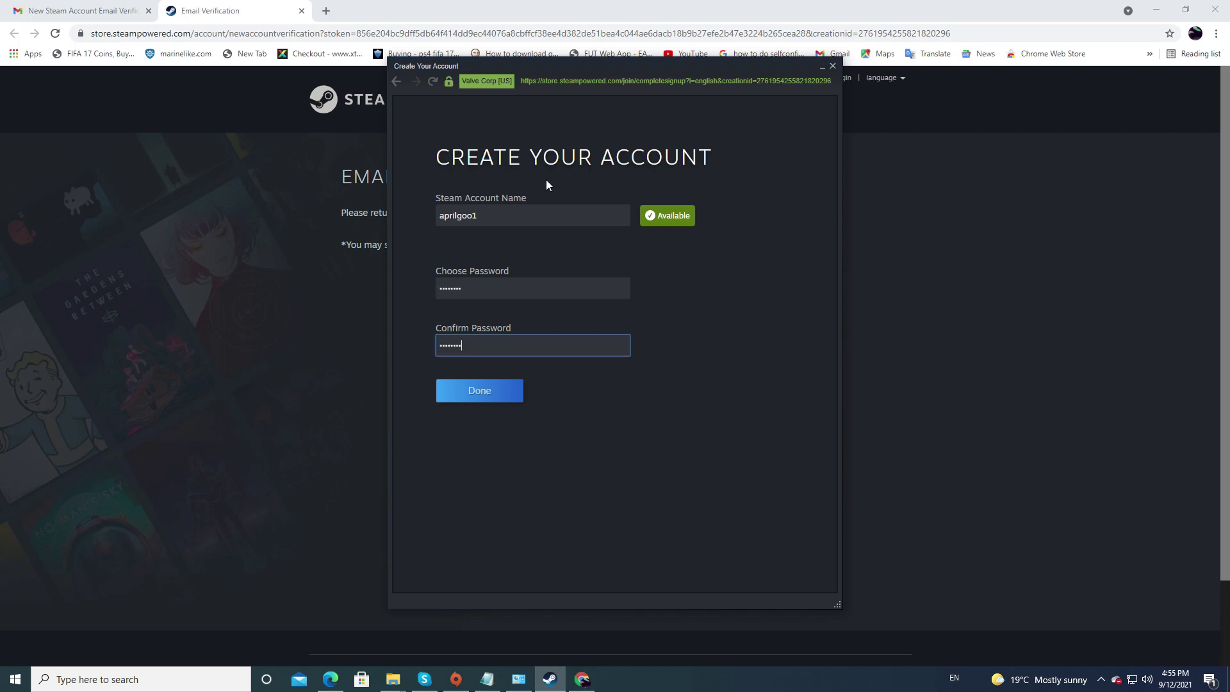
pyautogui.click(489, 392)
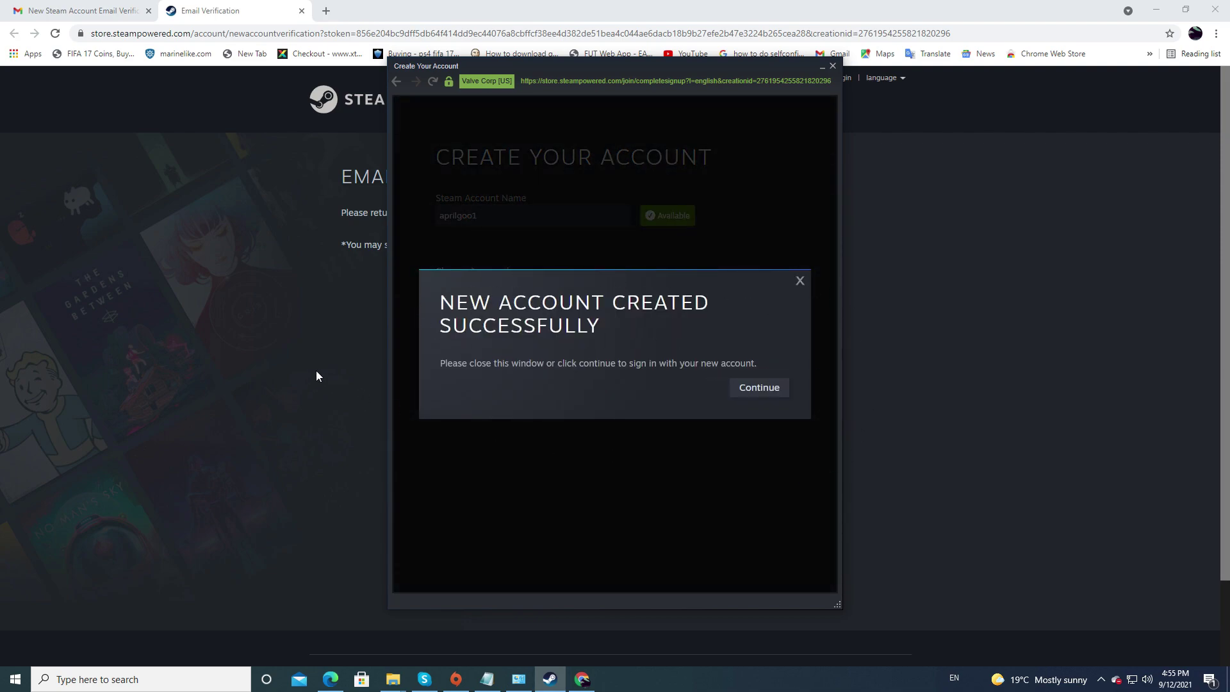
# Sign in with the new account name and password, with Remember my password ticked.
pyautogui.click(760, 388)
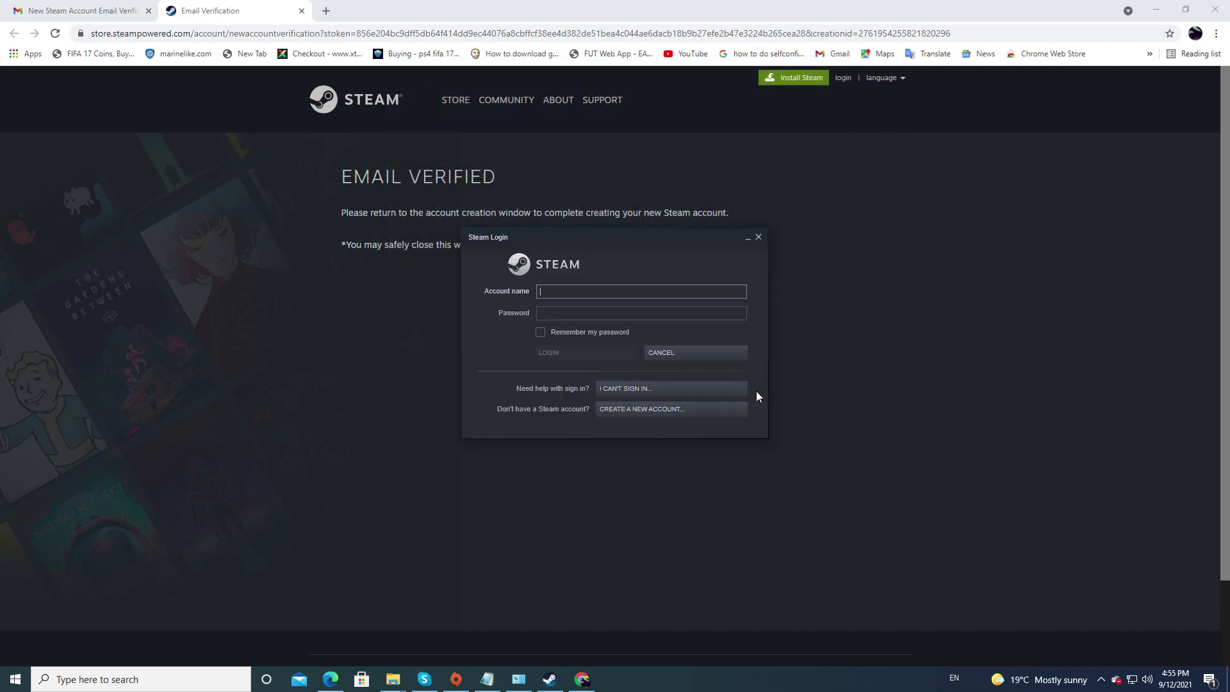
pyautogui.write('aprilgoo1')
pyautogui.press('Tab')
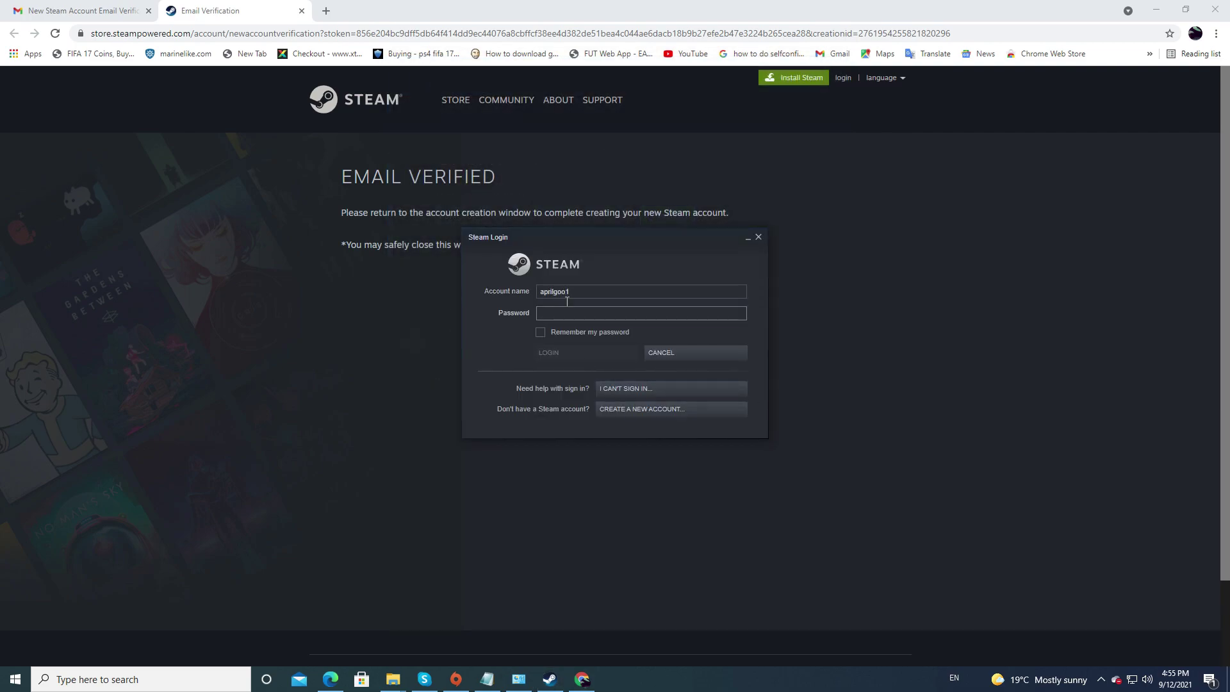
pyautogui.write('****')
pyautogui.press('Tab')
pyautogui.press('space')
pyautogui.click(573, 352)
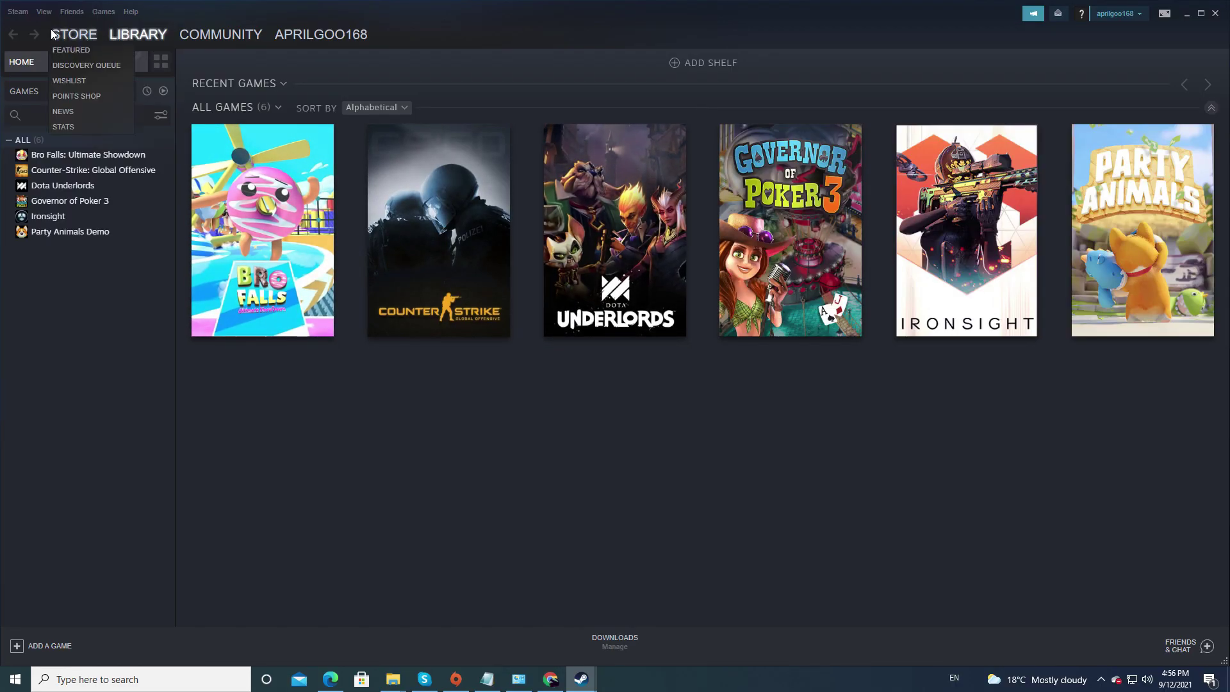
# Go to Store > Free Games > Top Sellers and open the Apex Legends page.
pyautogui.click(78, 36)
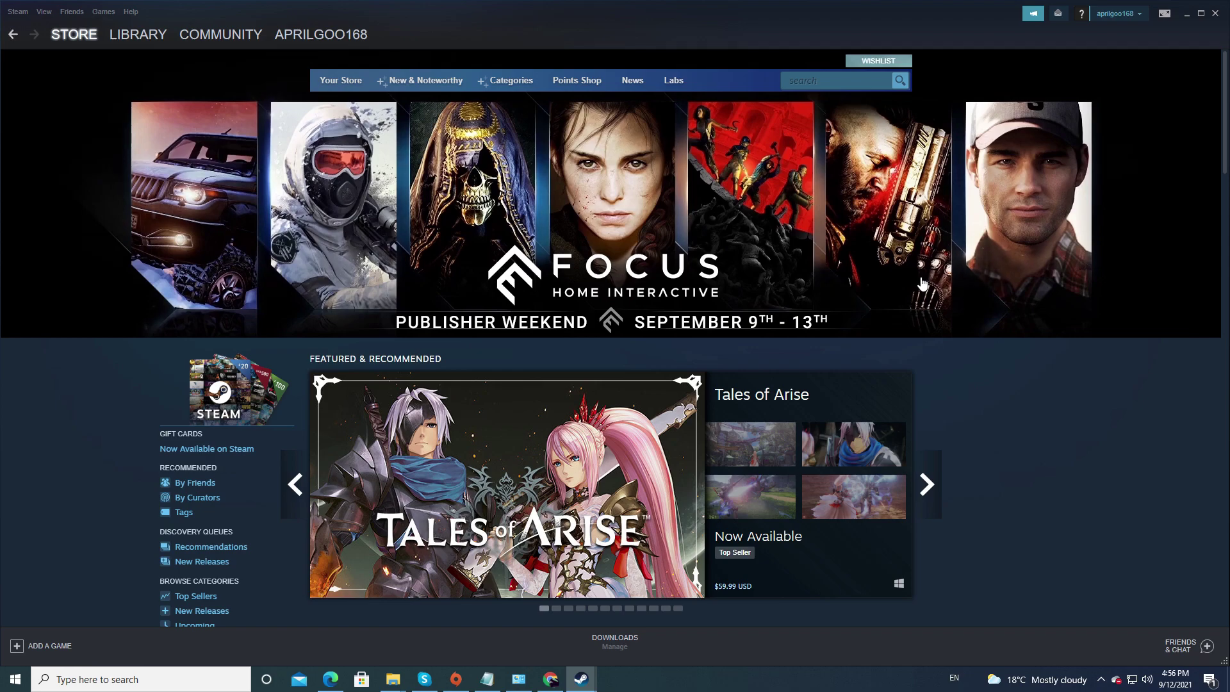
pyautogui.scroll(-20, 782, 275)
pyautogui.scroll(-5, 977, 482)
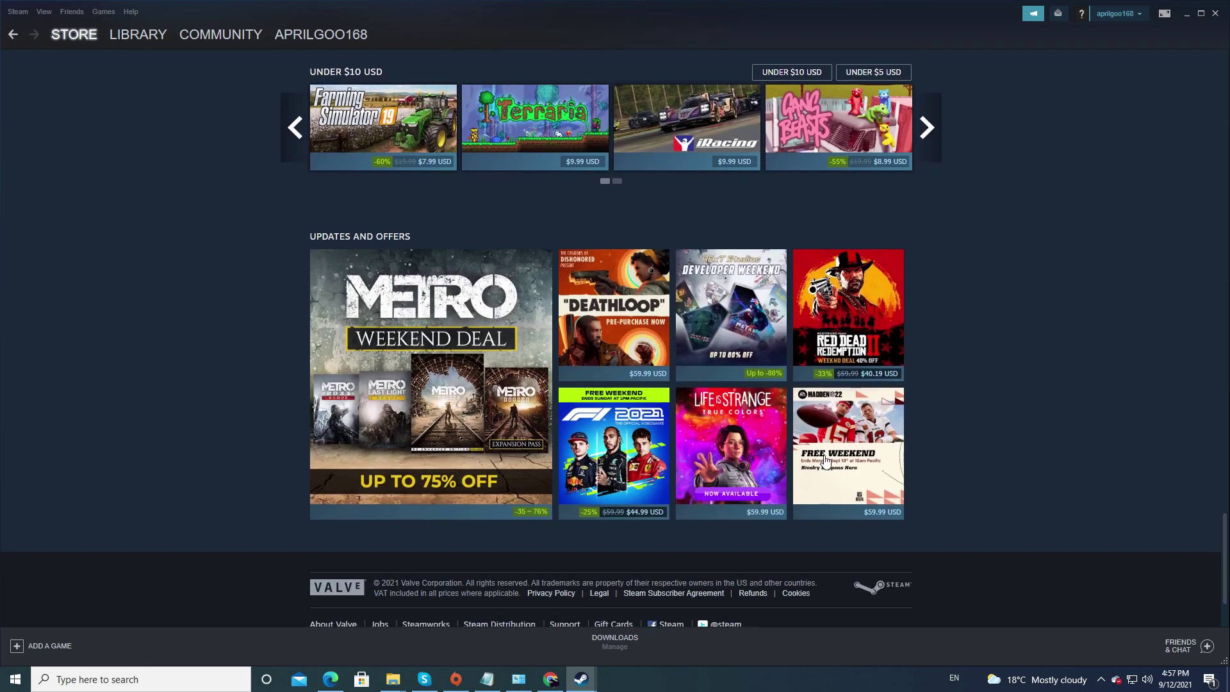
pyautogui.scroll(20, 999, 475)
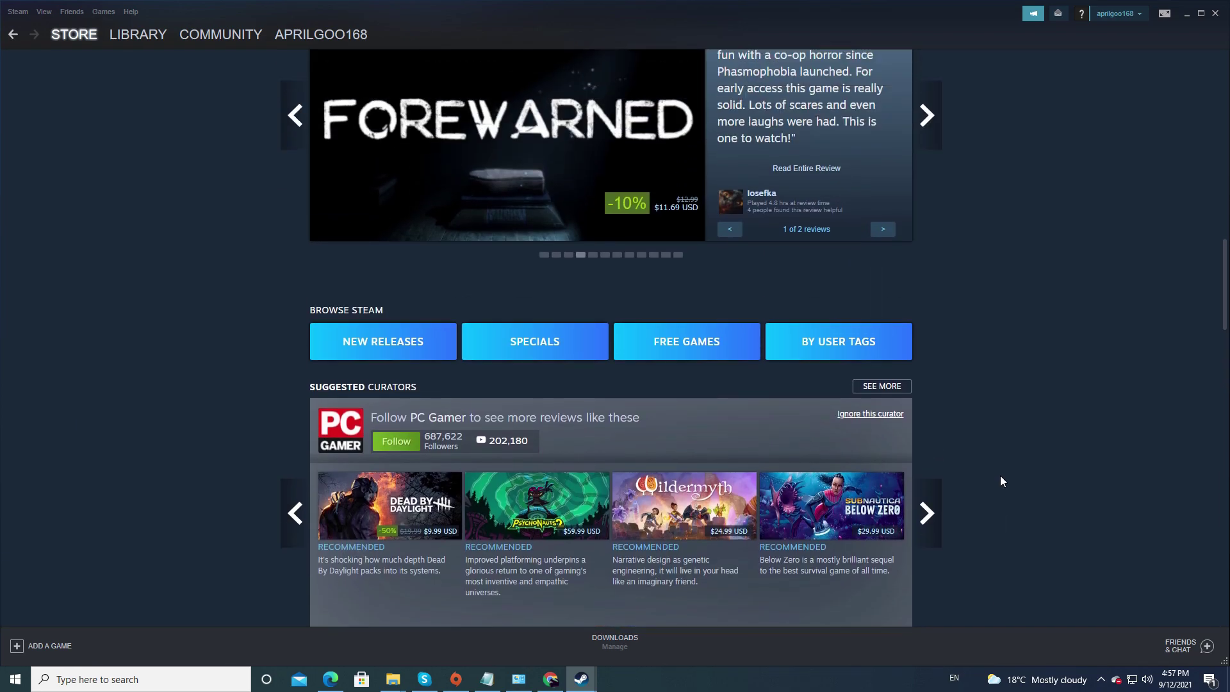
pyautogui.click(683, 346)
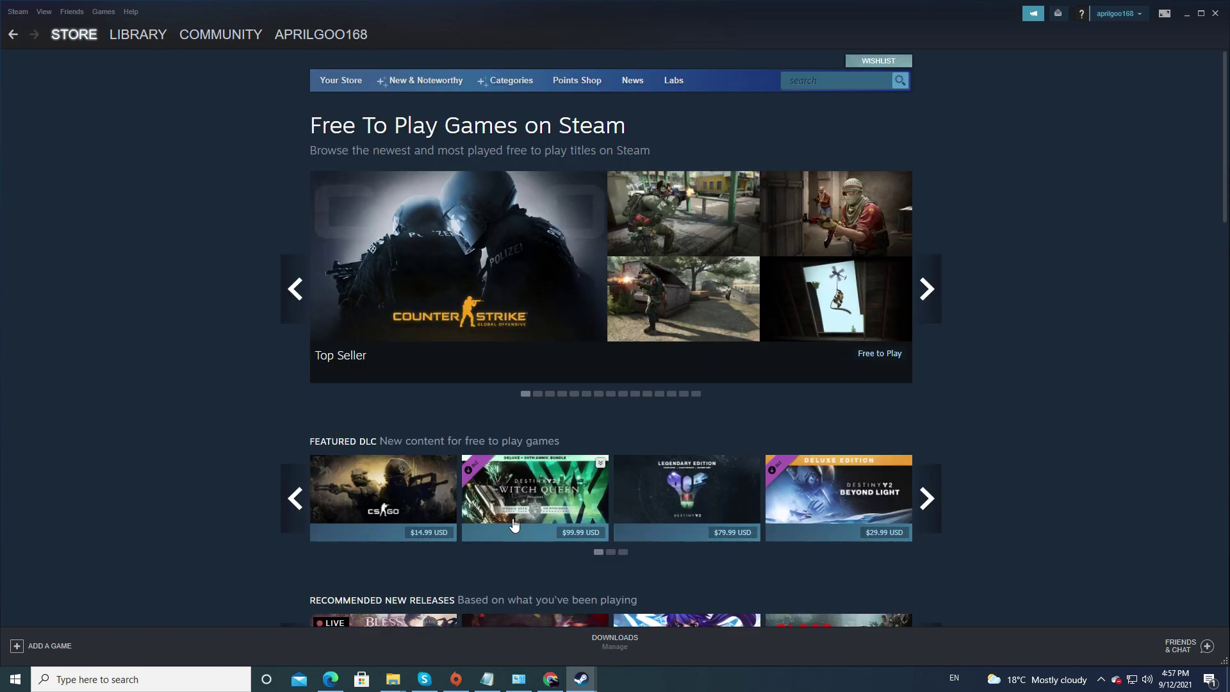
pyautogui.scroll(-3, 996, 512)
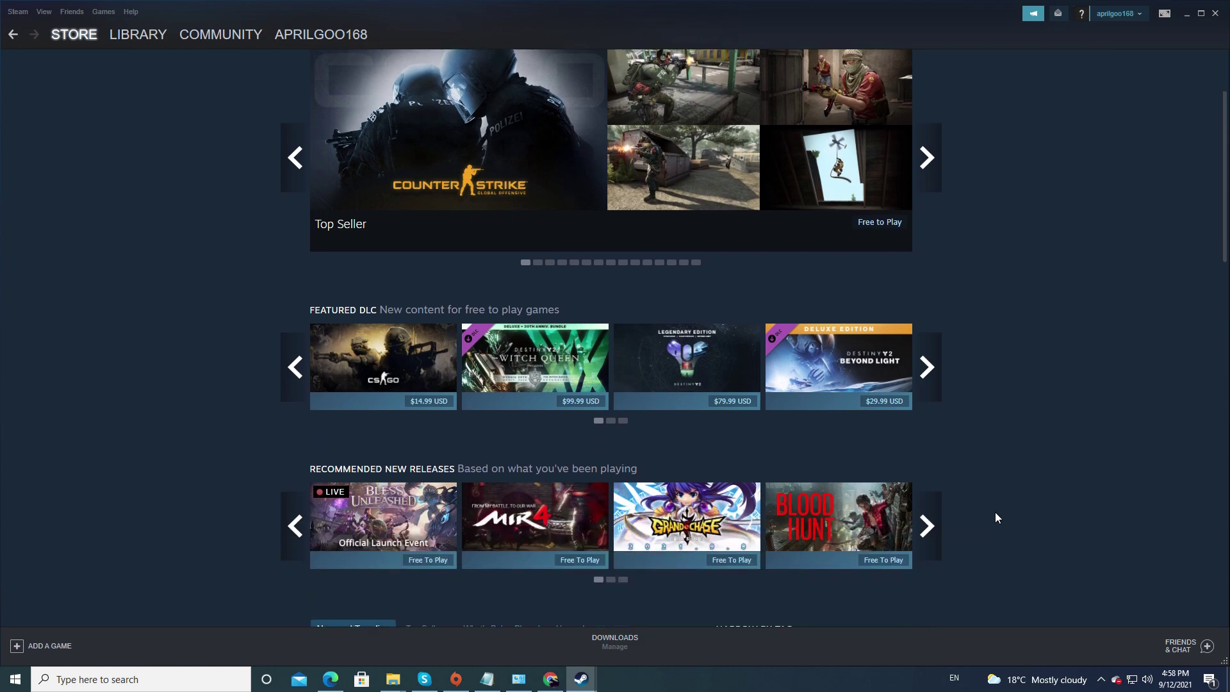
pyautogui.scroll(-3, 994, 513)
pyautogui.scroll(-3, 995, 513)
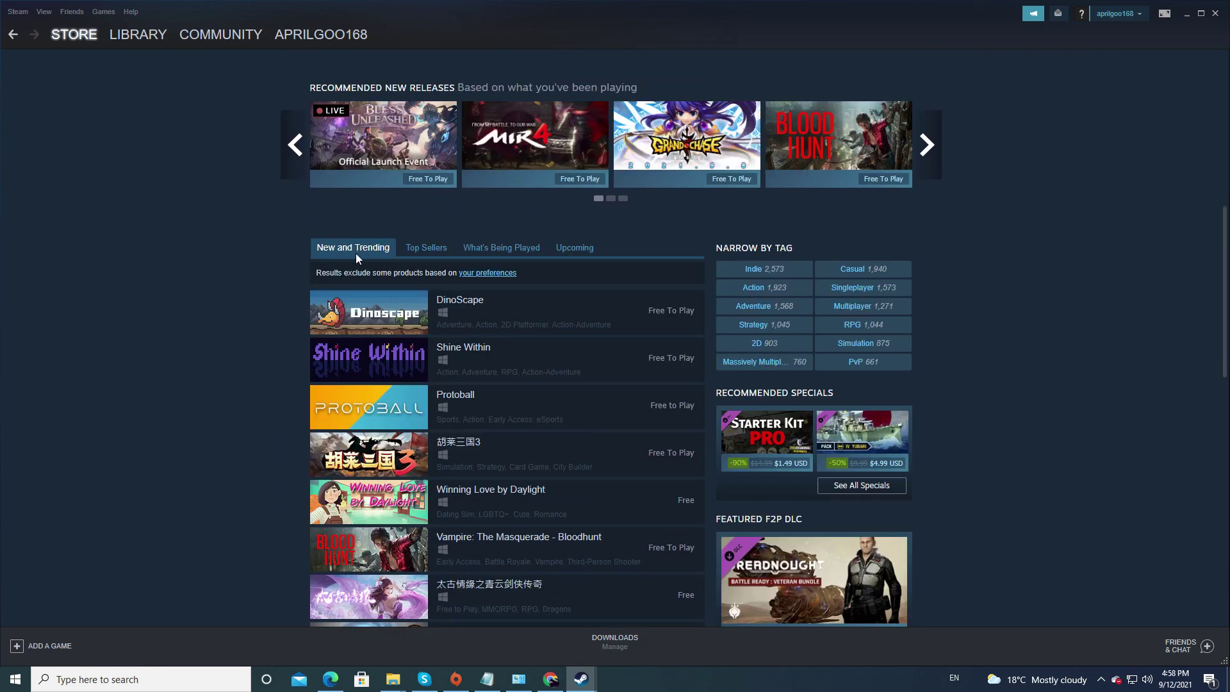
pyautogui.click(430, 249)
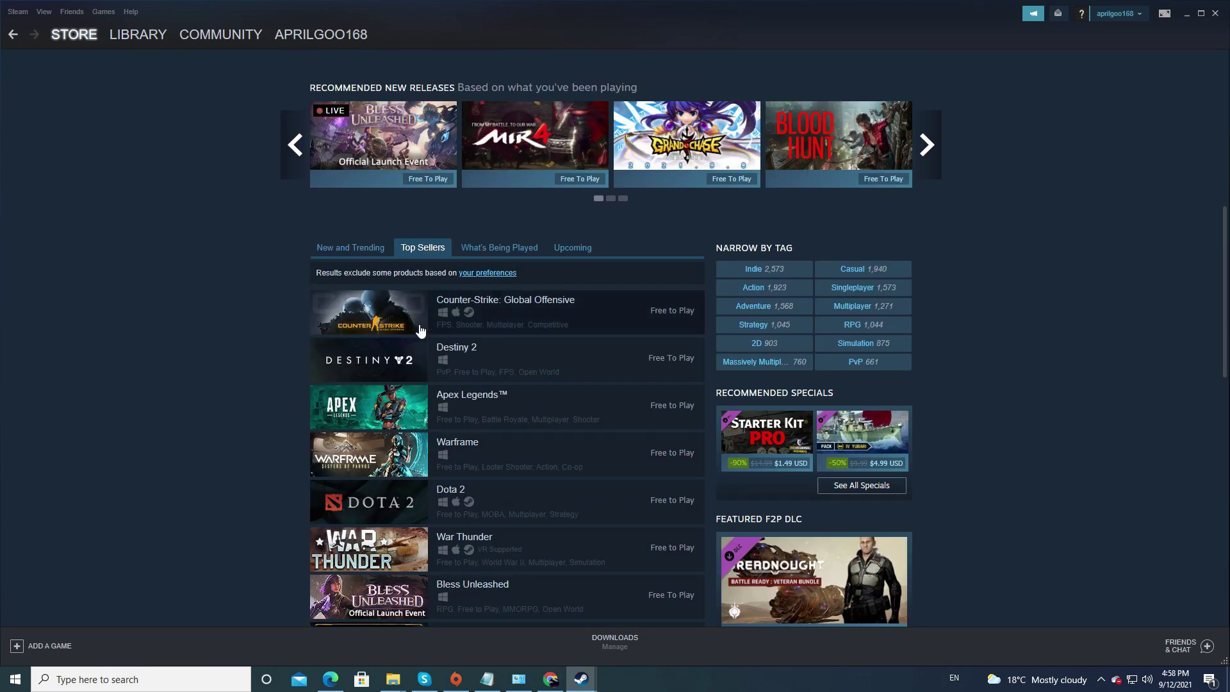
pyautogui.moveTo(392, 302)
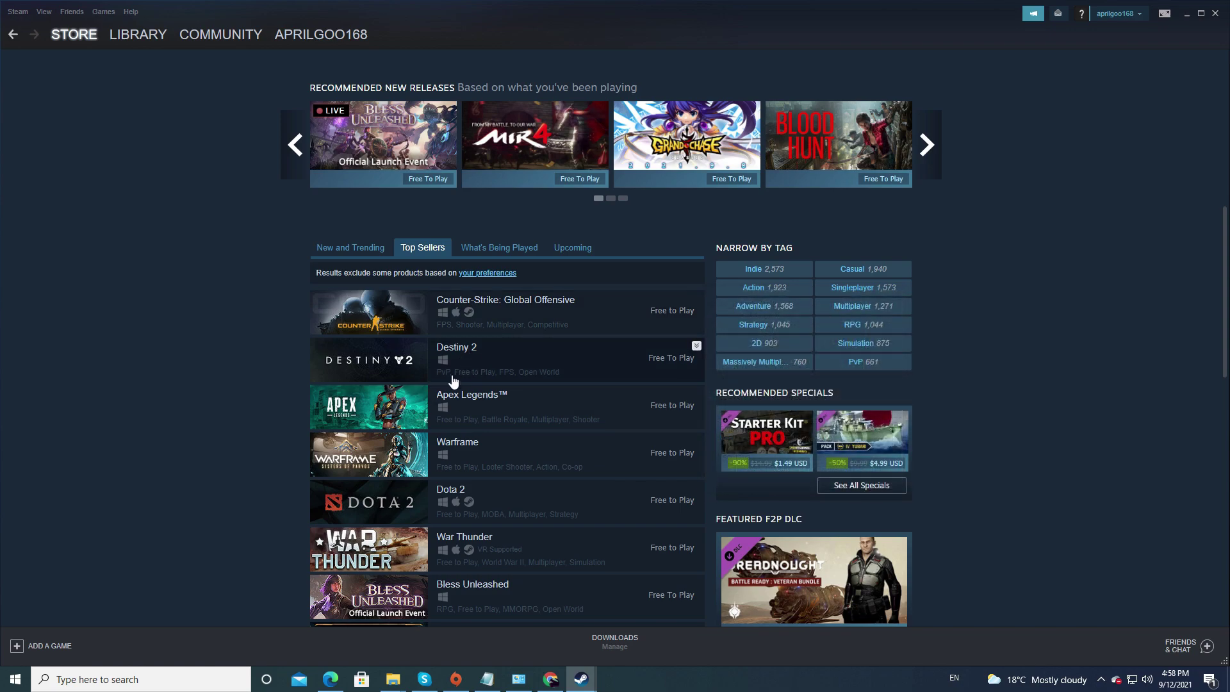
pyautogui.moveTo(462, 401)
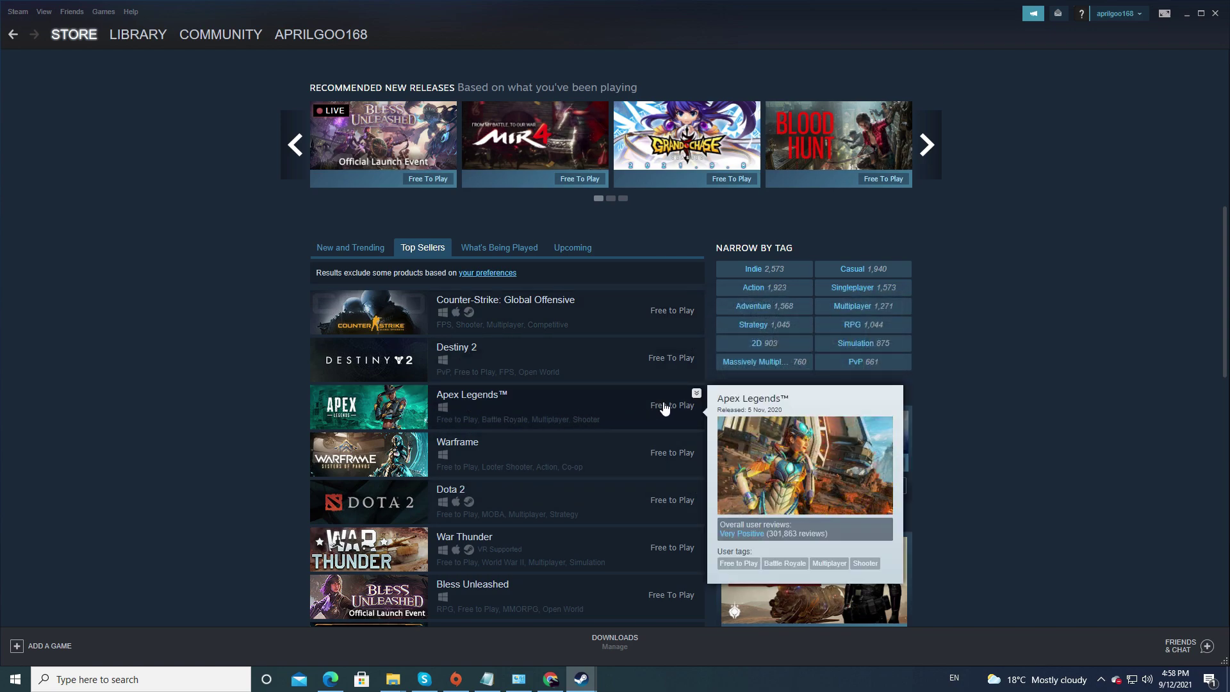
pyautogui.click(465, 400)
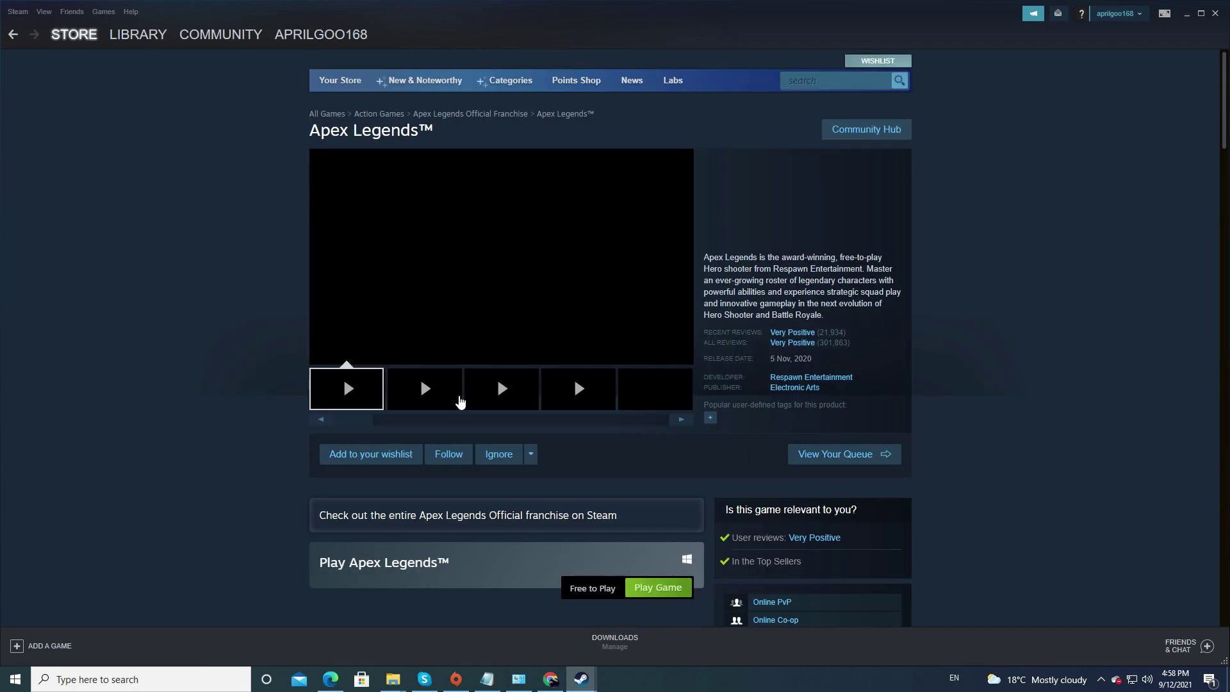
# Install Apex Legends to D:\Steam, accept the EA agreement, and view its download progress.
pyautogui.scroll(-2, 557, 530)
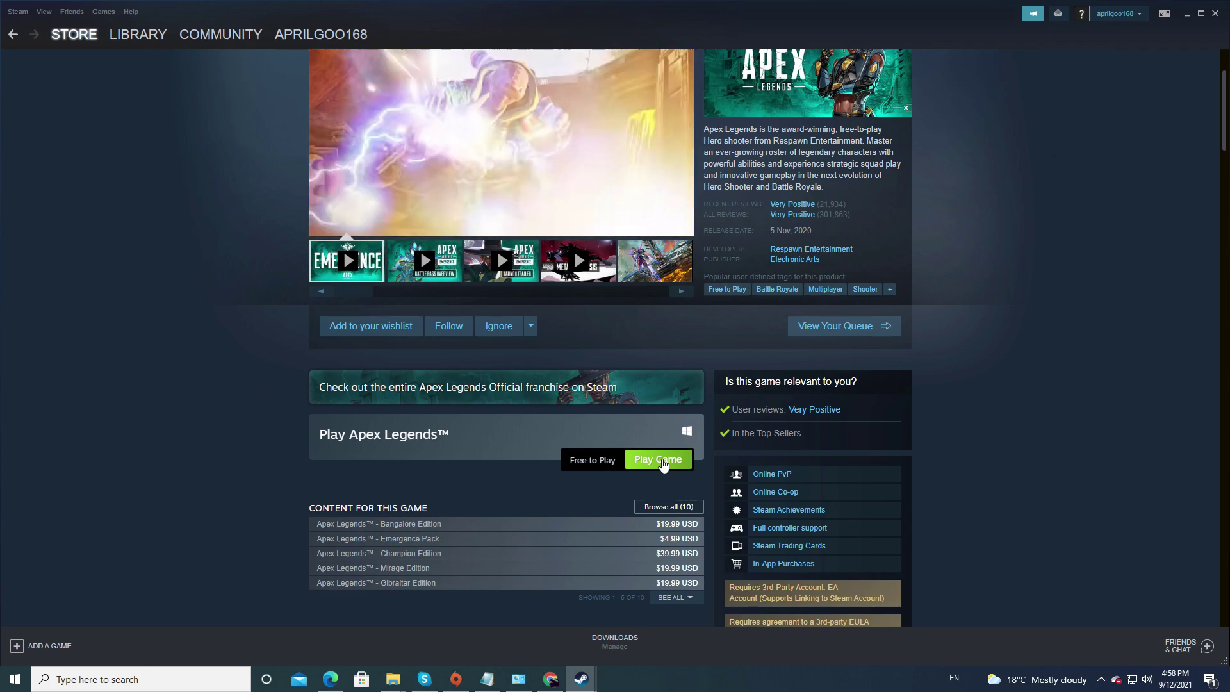
pyautogui.click(659, 461)
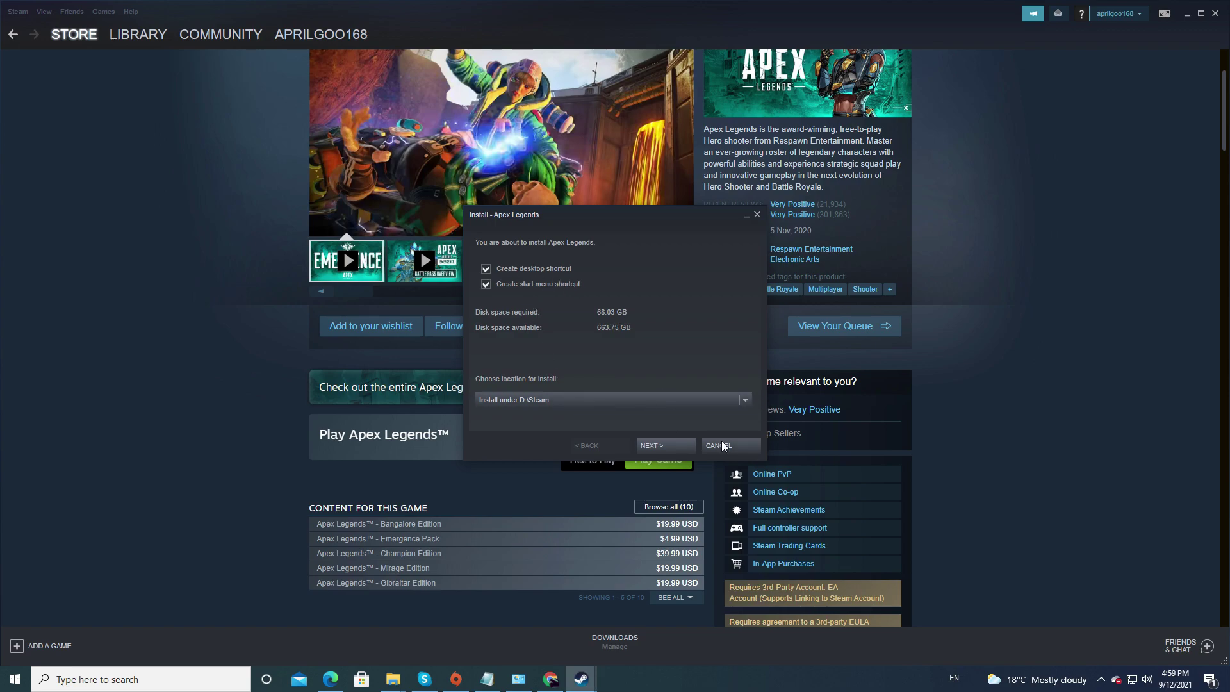
pyautogui.click(658, 443)
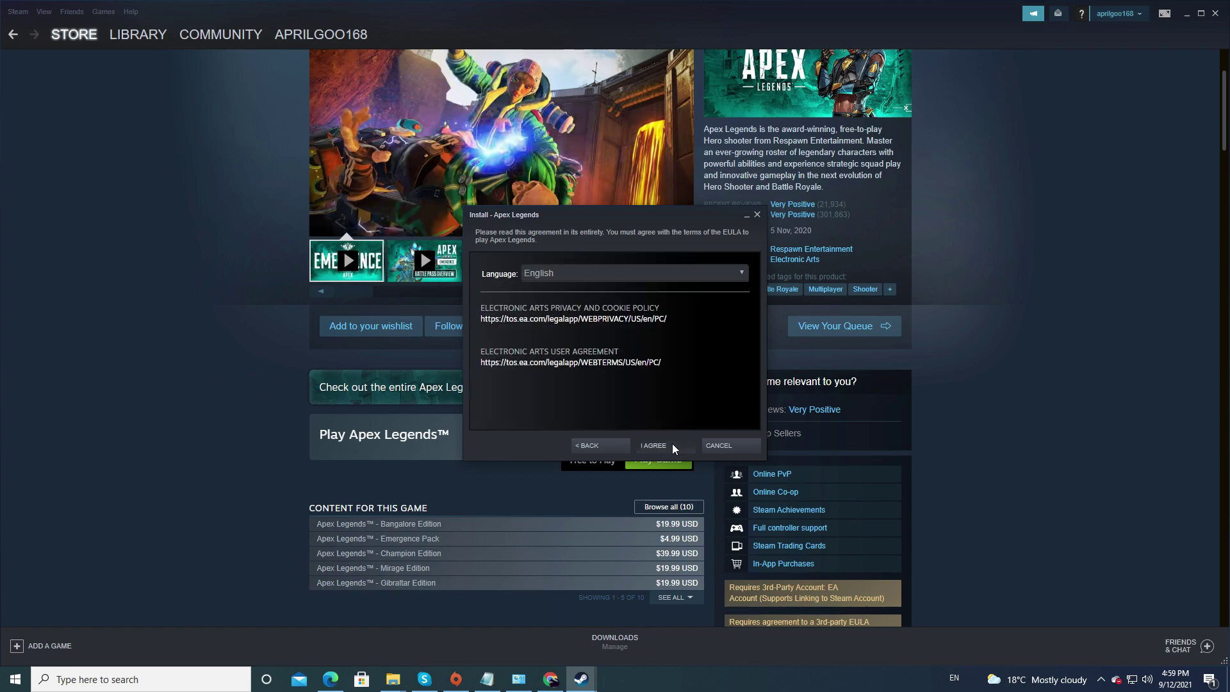
pyautogui.click(672, 444)
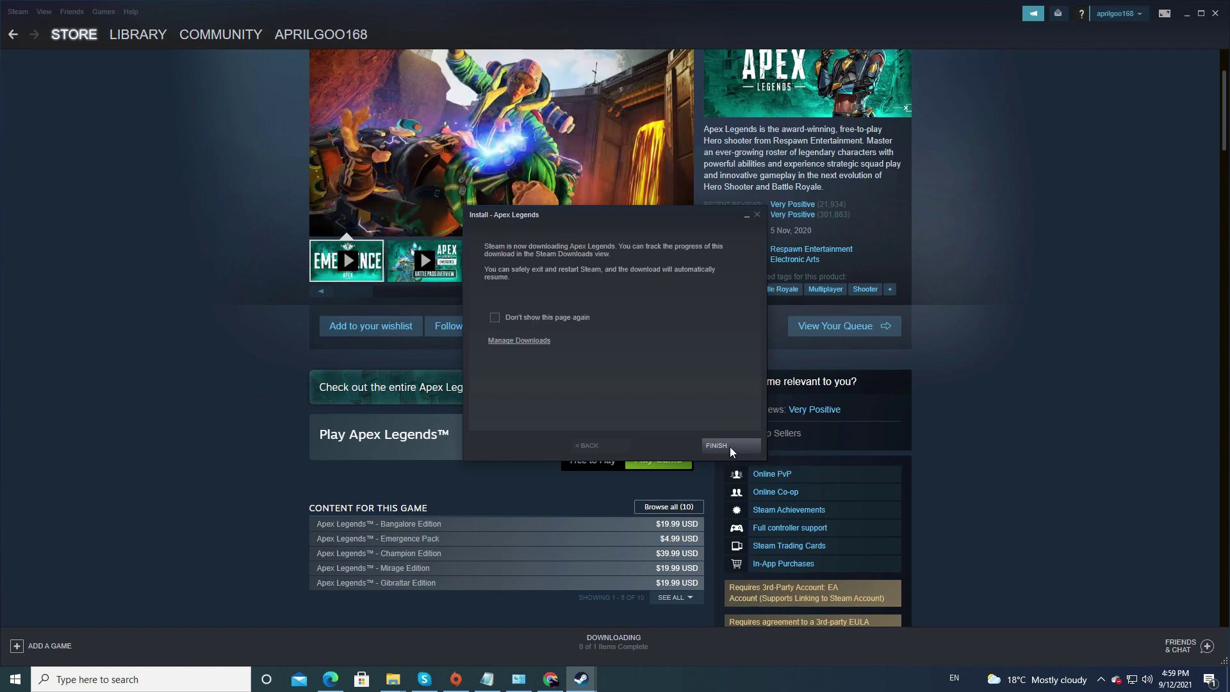
pyautogui.click(735, 446)
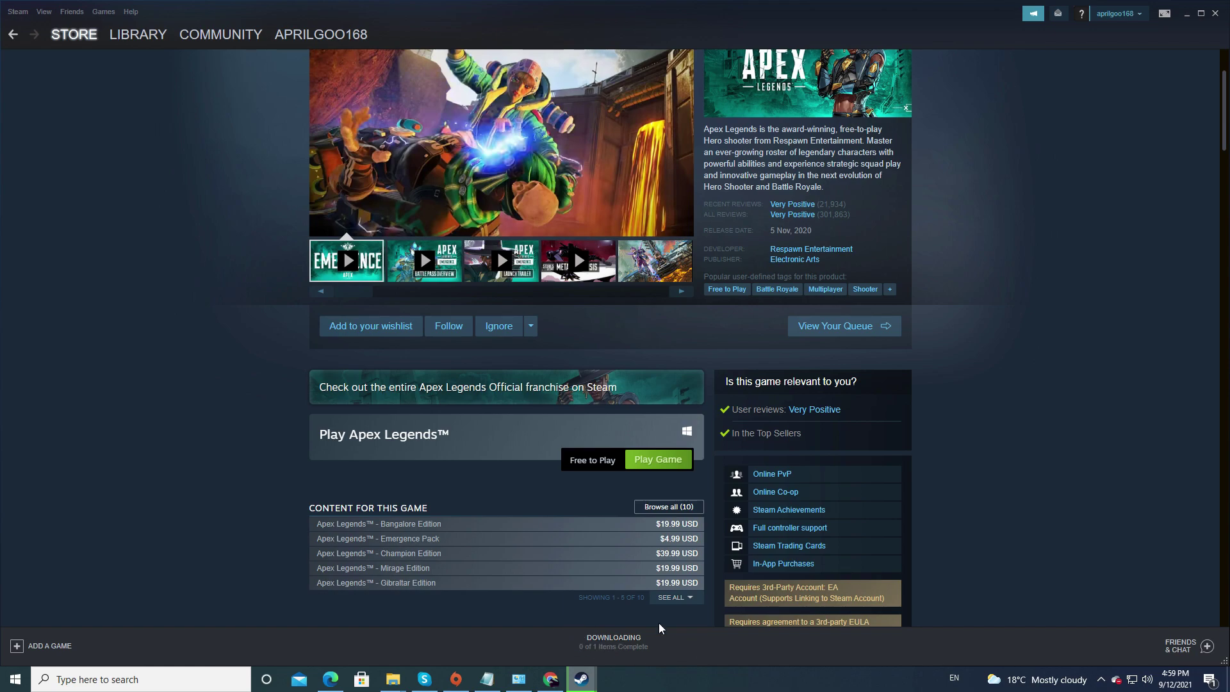
pyautogui.click(626, 645)
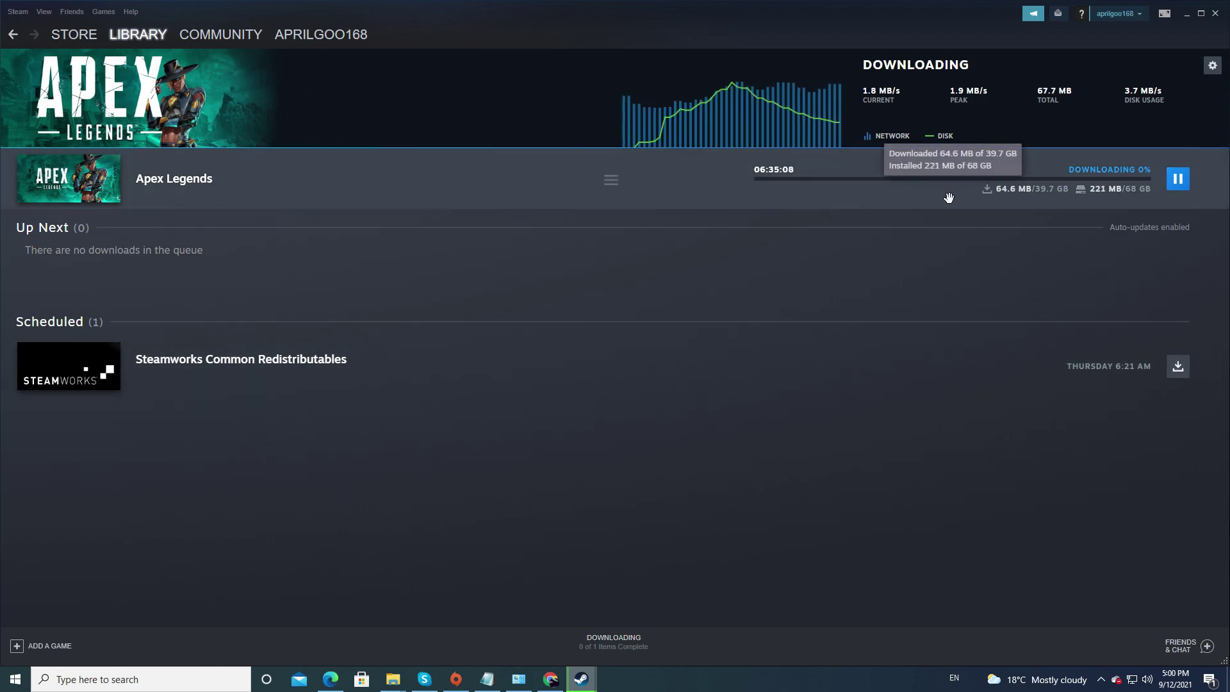
# Go back to the library home of games.
pyautogui.moveTo(147, 37)
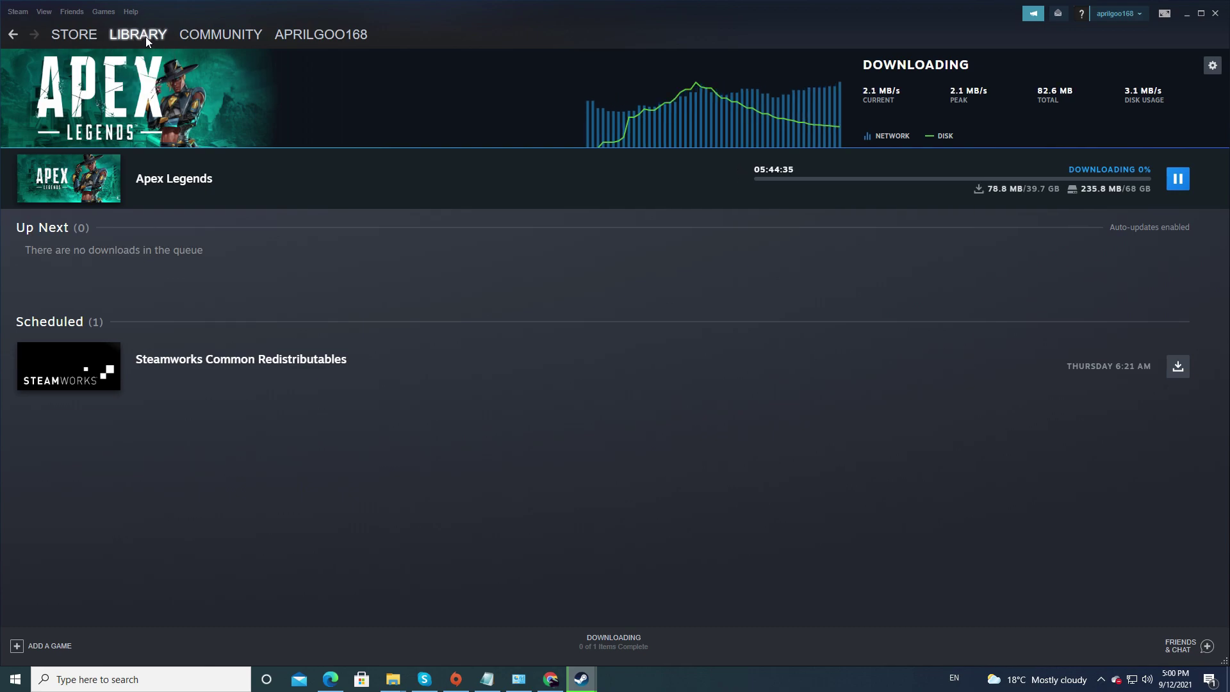
pyautogui.click(145, 36)
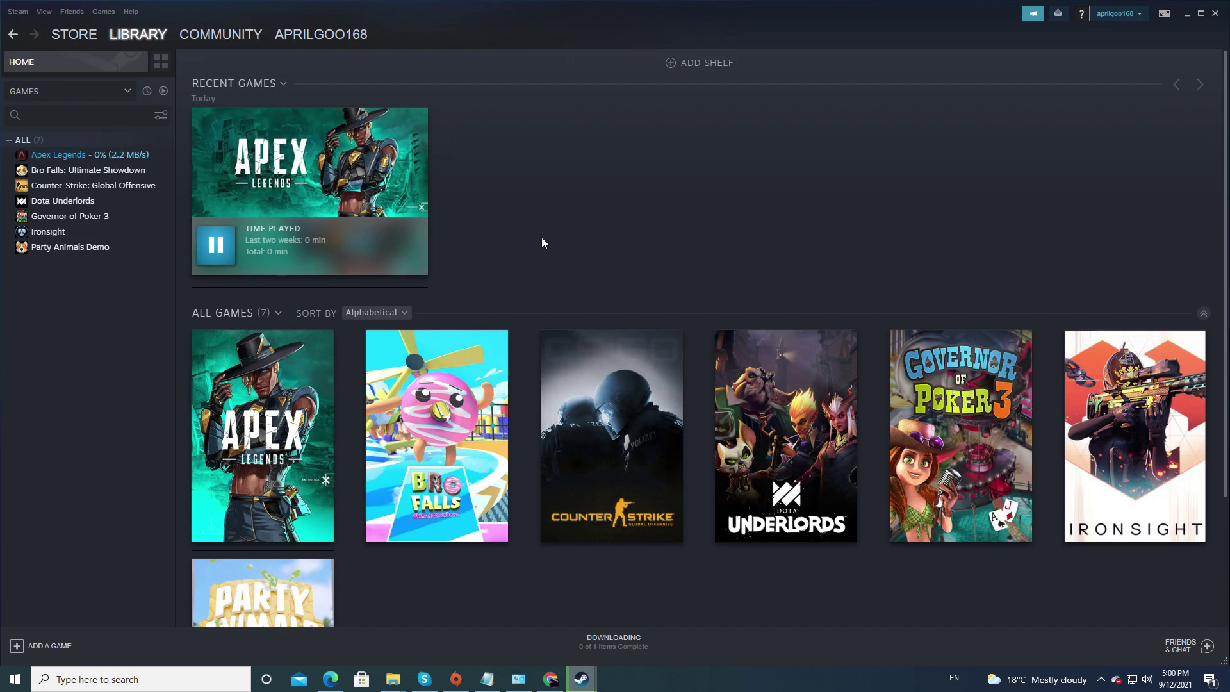
pyautogui.moveTo(350, 204)
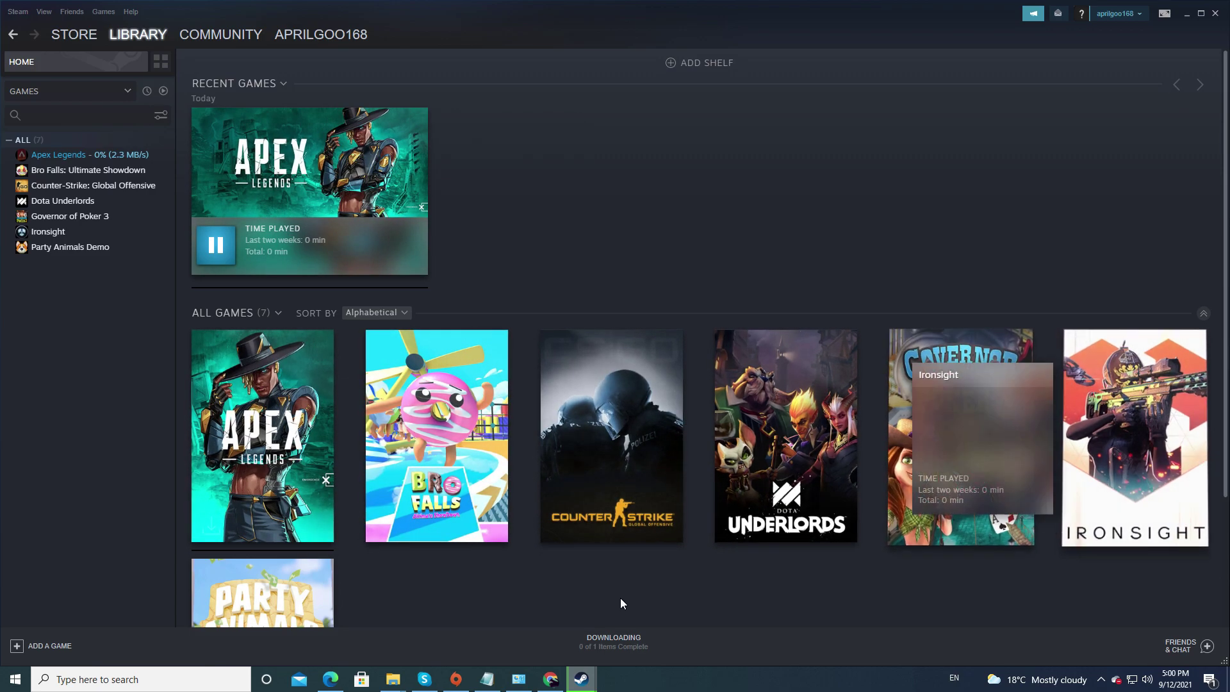
# Scroll the library home, then switch to the Community Activity page with its hubs and reviews.
pyautogui.scroll(-3, 634, 581)
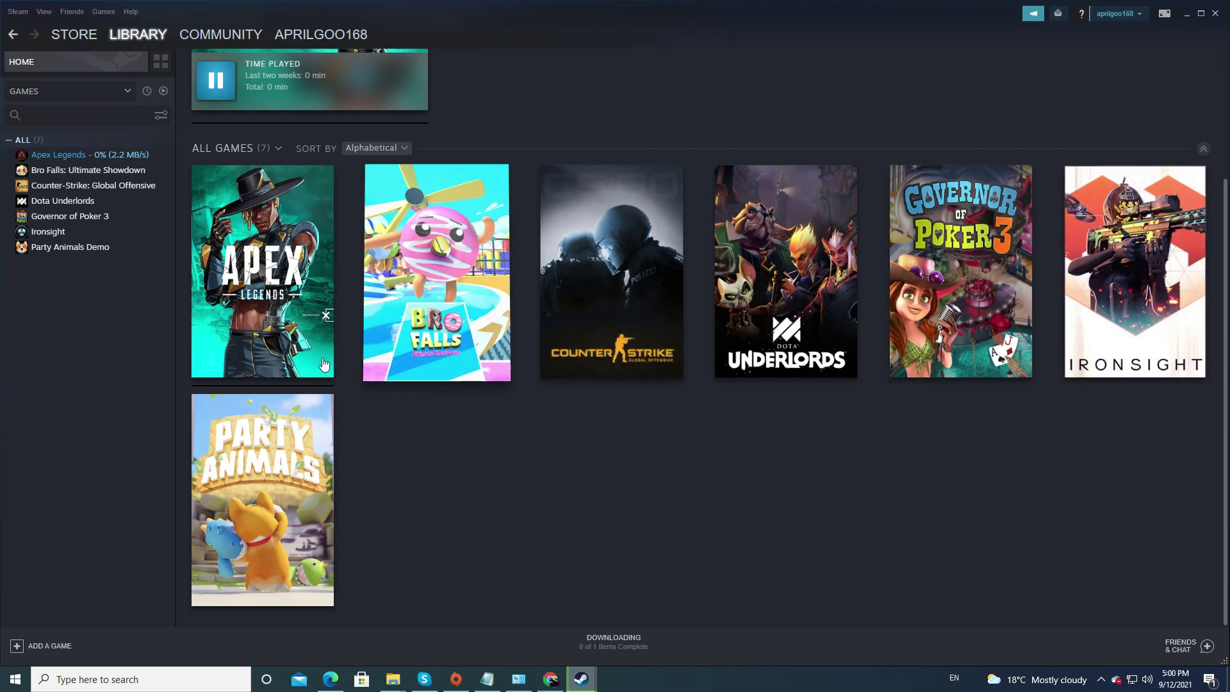
pyautogui.scroll(1, 813, 479)
pyautogui.scroll(2, 813, 480)
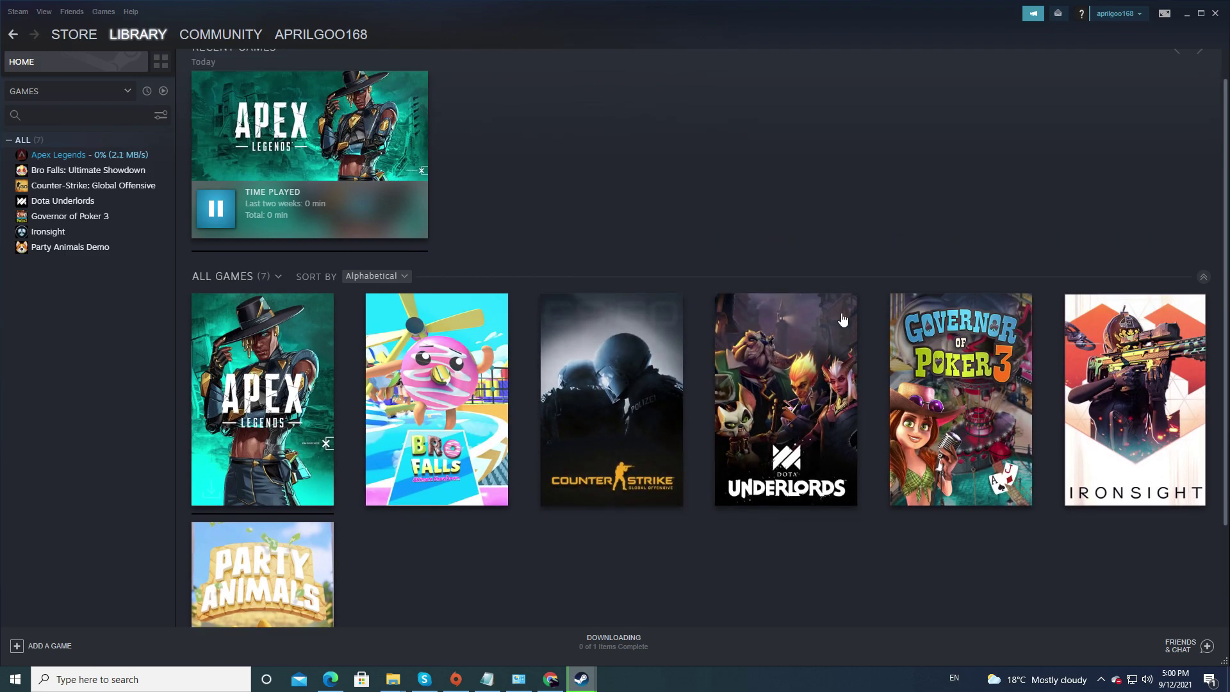
pyautogui.moveTo(260, 39)
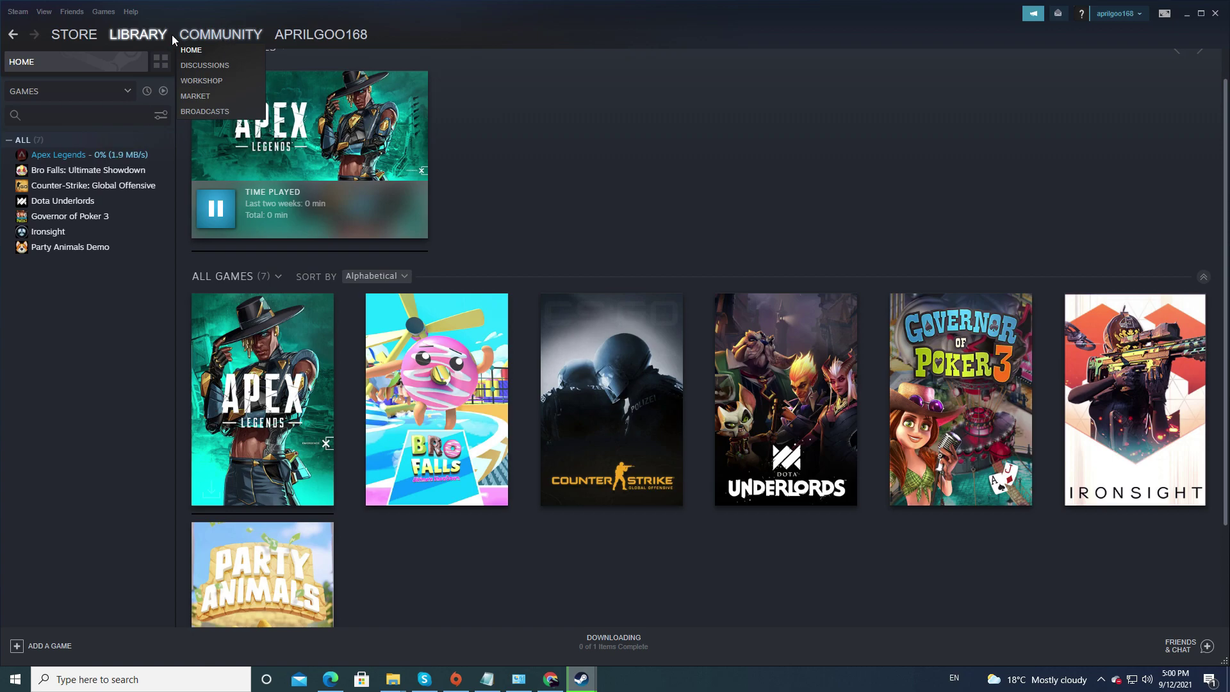
pyautogui.click(220, 37)
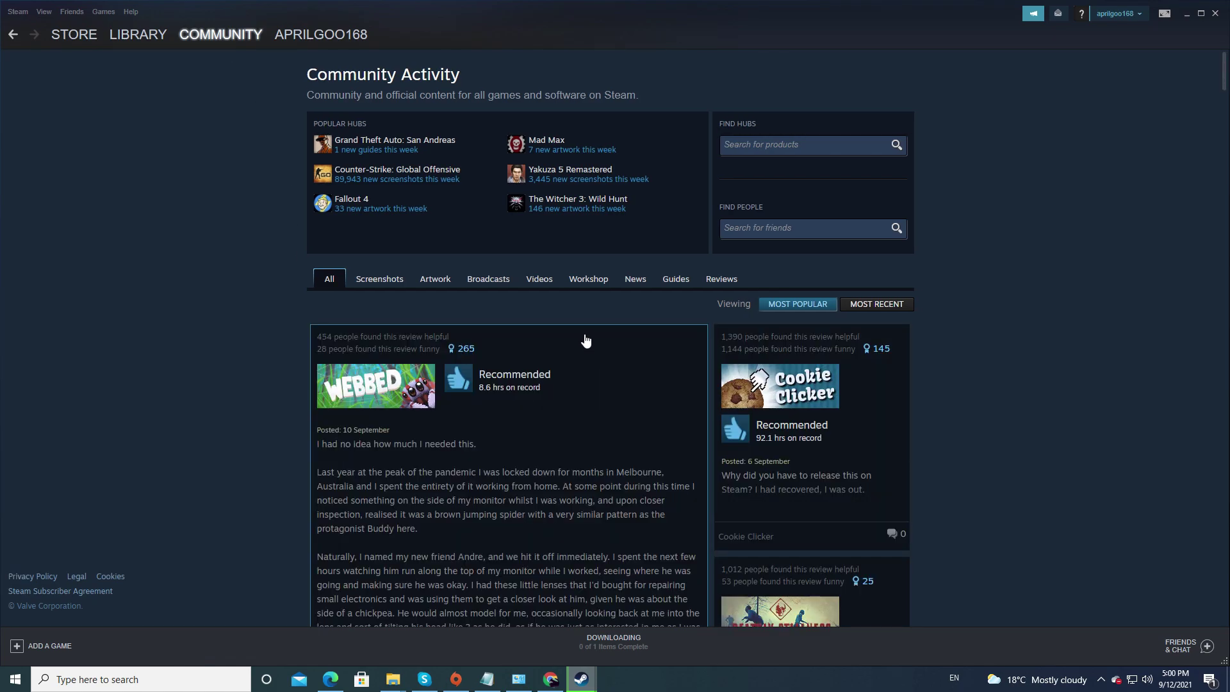
# Scroll the Community feed down to the Workshop's popular items, then open your own profile page.
pyautogui.scroll(-6, 580, 389)
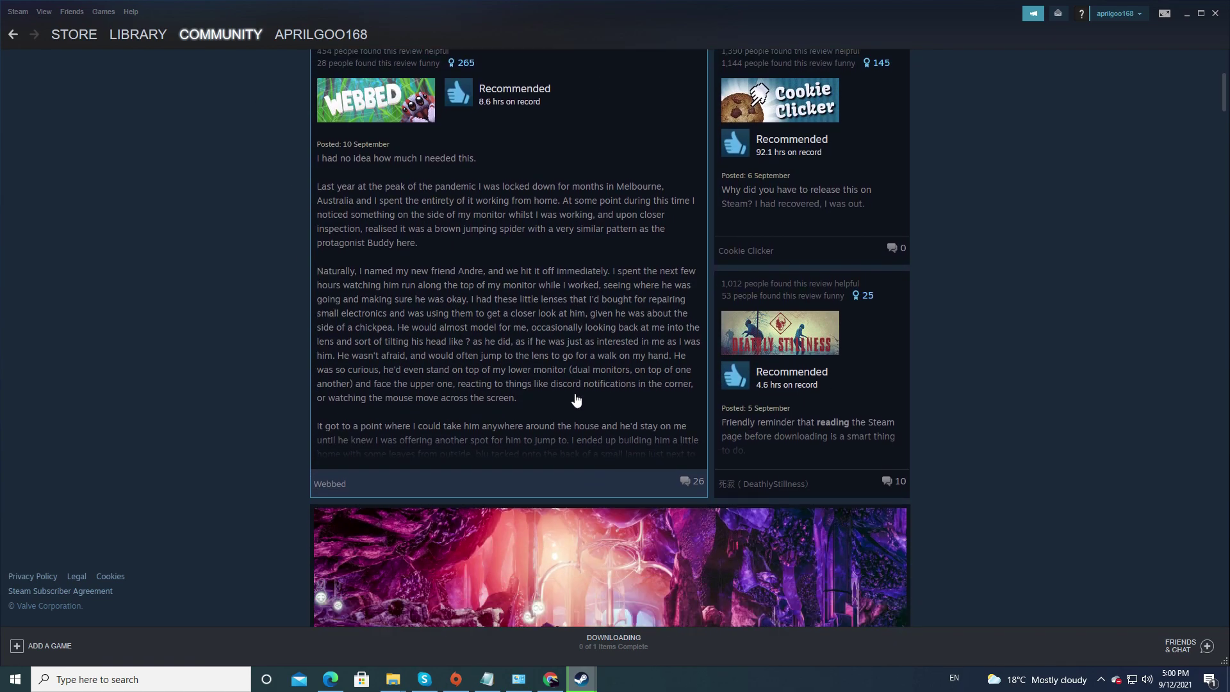
pyautogui.scroll(-3, 706, 499)
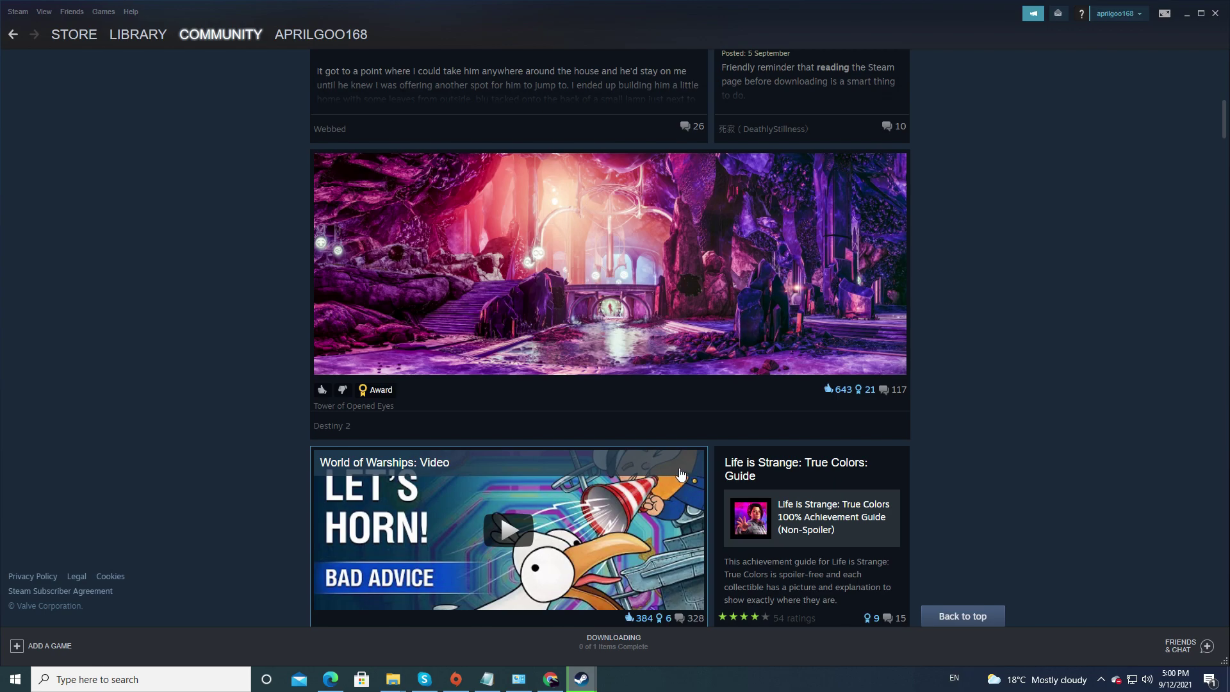
pyautogui.scroll(-2, 669, 490)
pyautogui.scroll(-3, 659, 504)
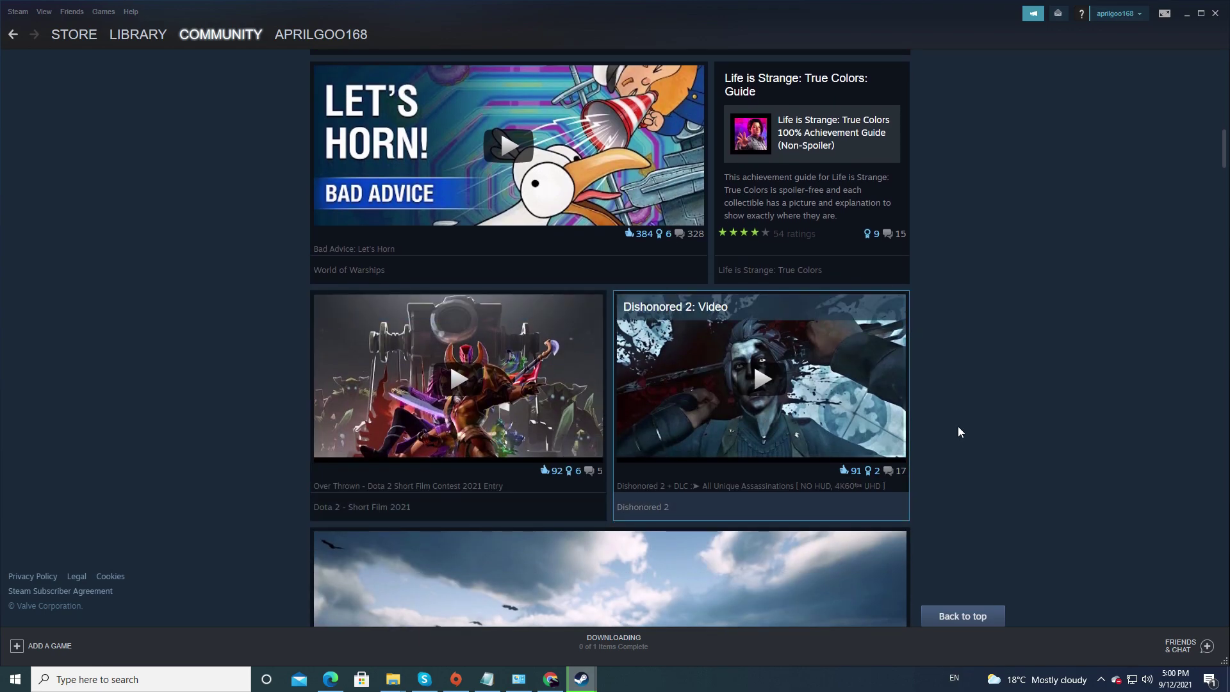
pyautogui.scroll(-3, 993, 464)
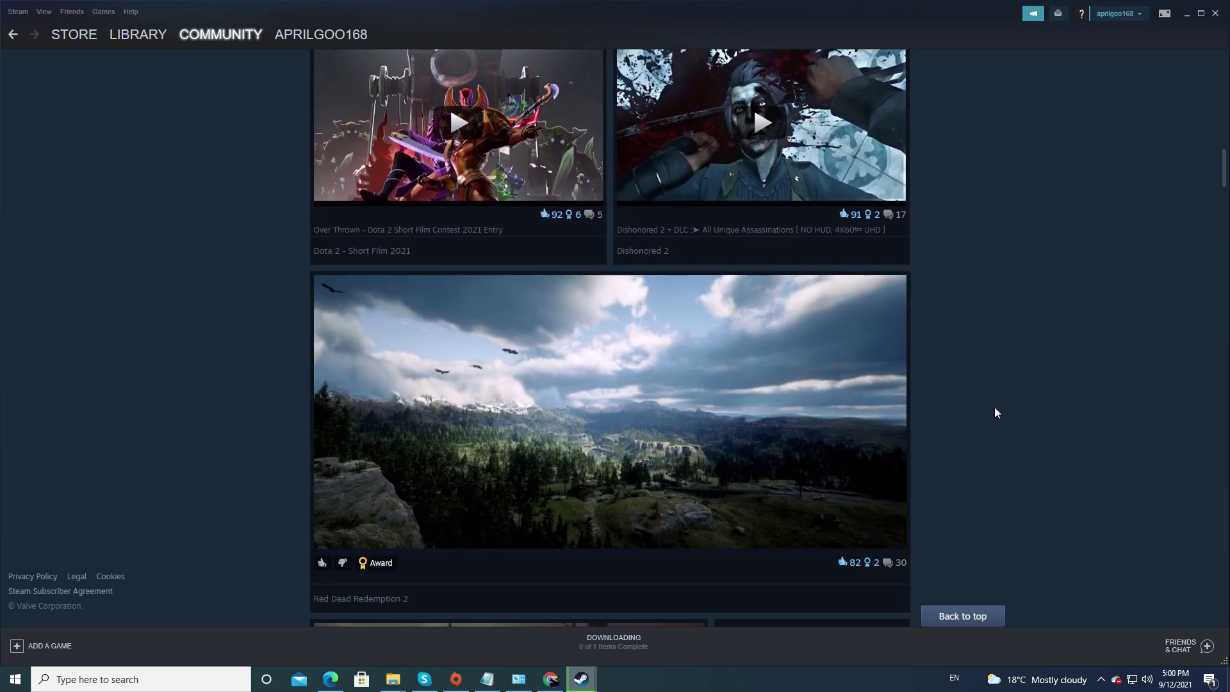
pyautogui.scroll(-2, 987, 412)
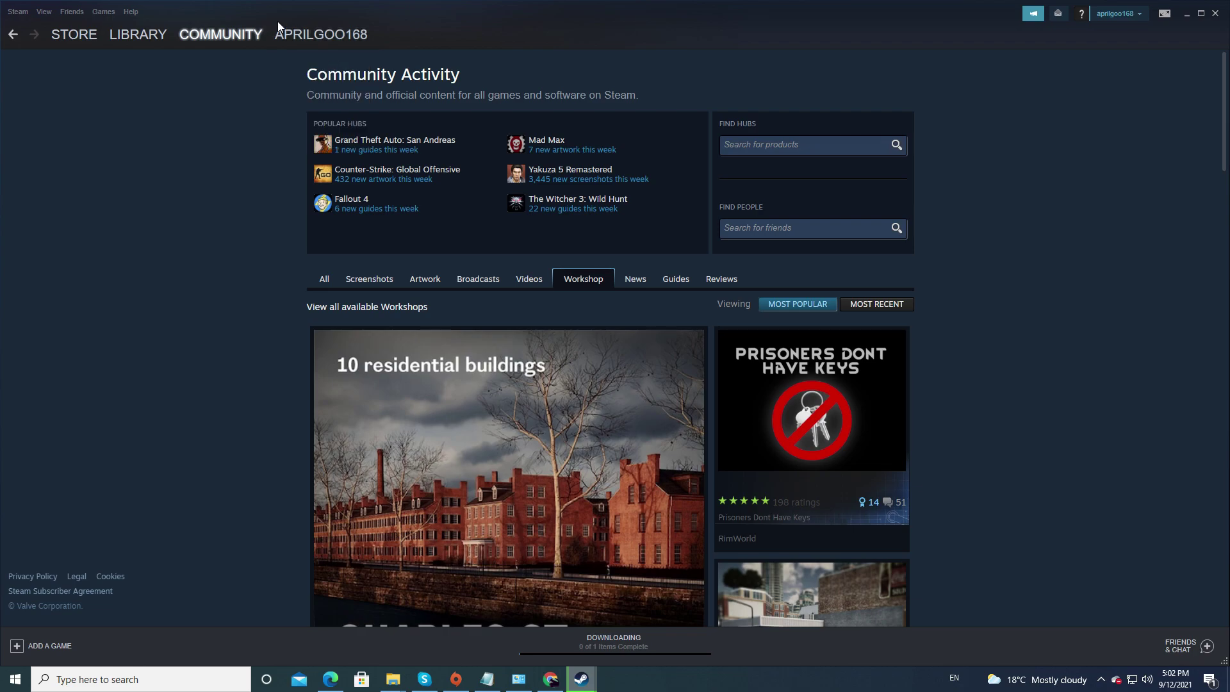
pyautogui.moveTo(361, 36)
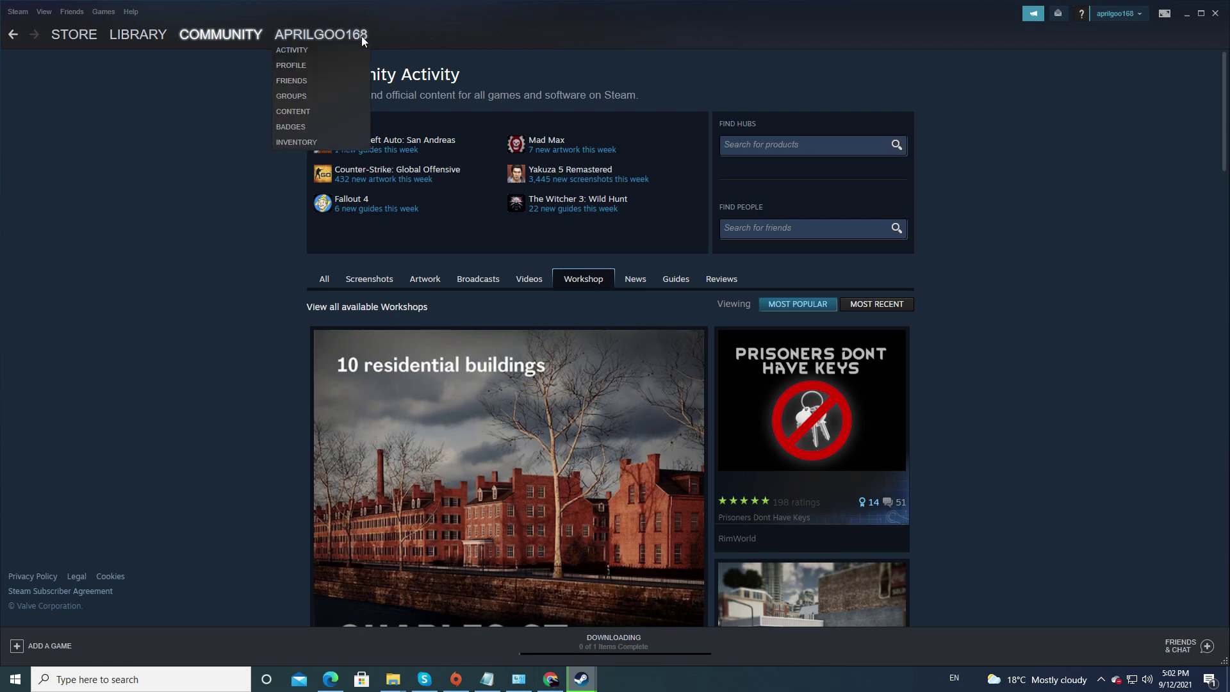
pyautogui.click(316, 36)
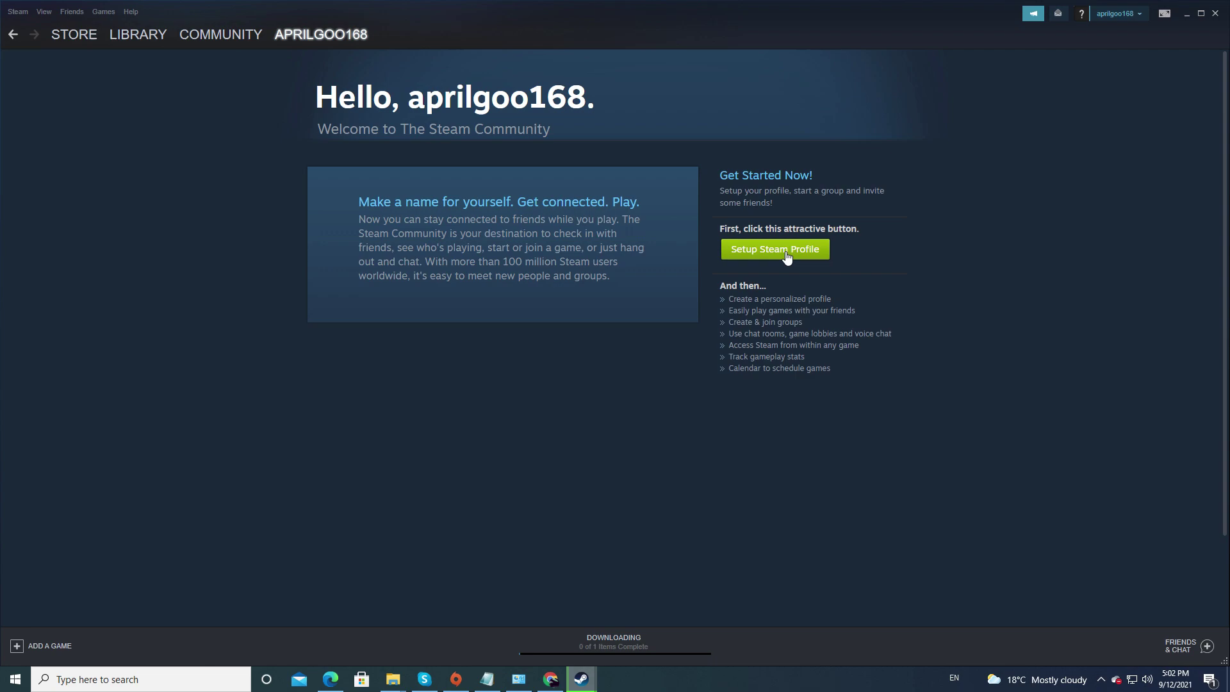
# Start Steam profile setup and keep the General country set to (Do not display).
pyautogui.click(786, 254)
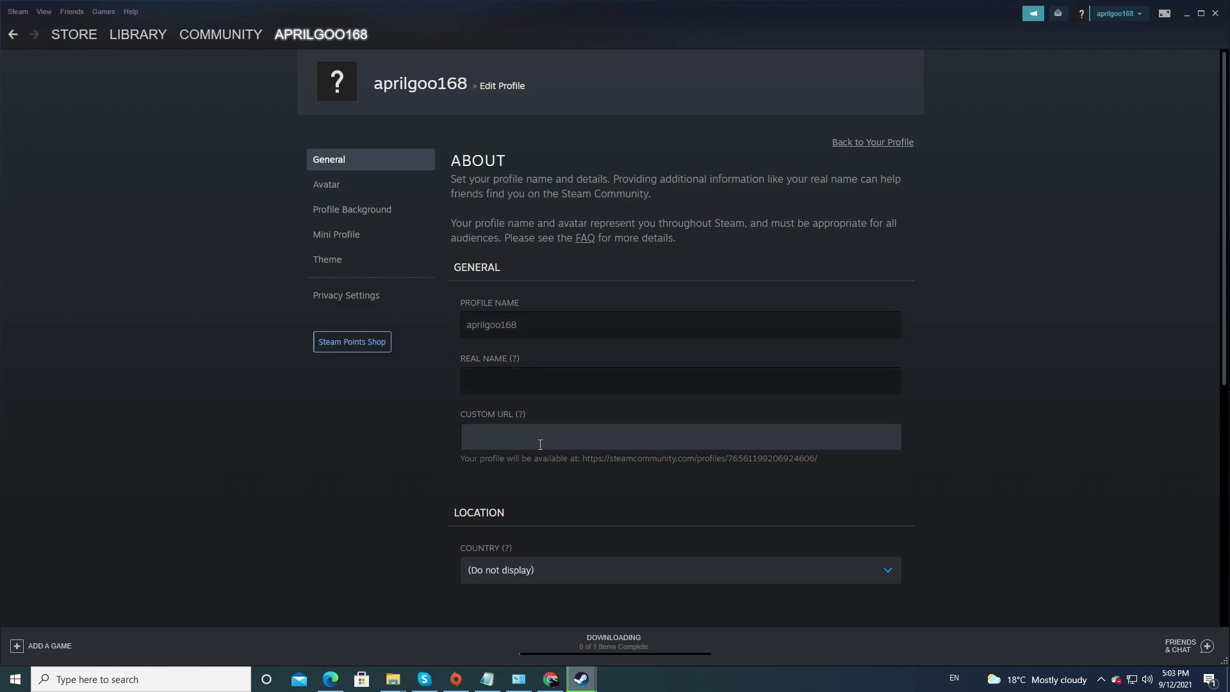
pyautogui.scroll(-2, 539, 452)
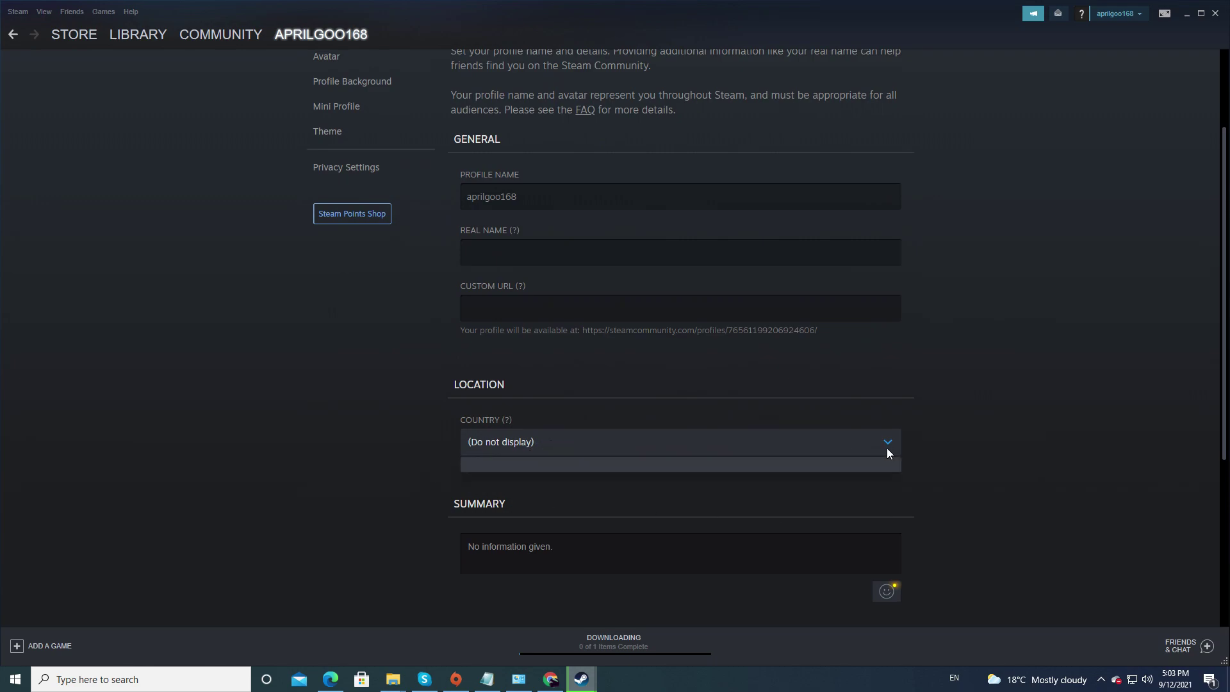
pyautogui.click(512, 444)
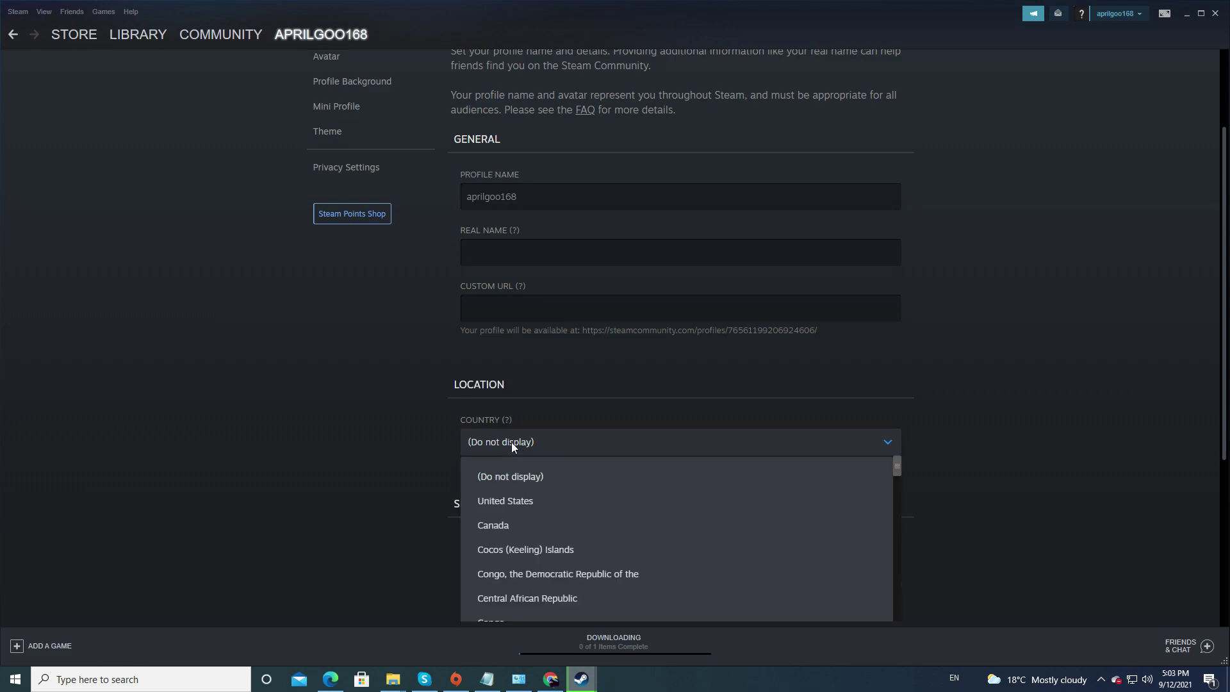
pyautogui.click(367, 470)
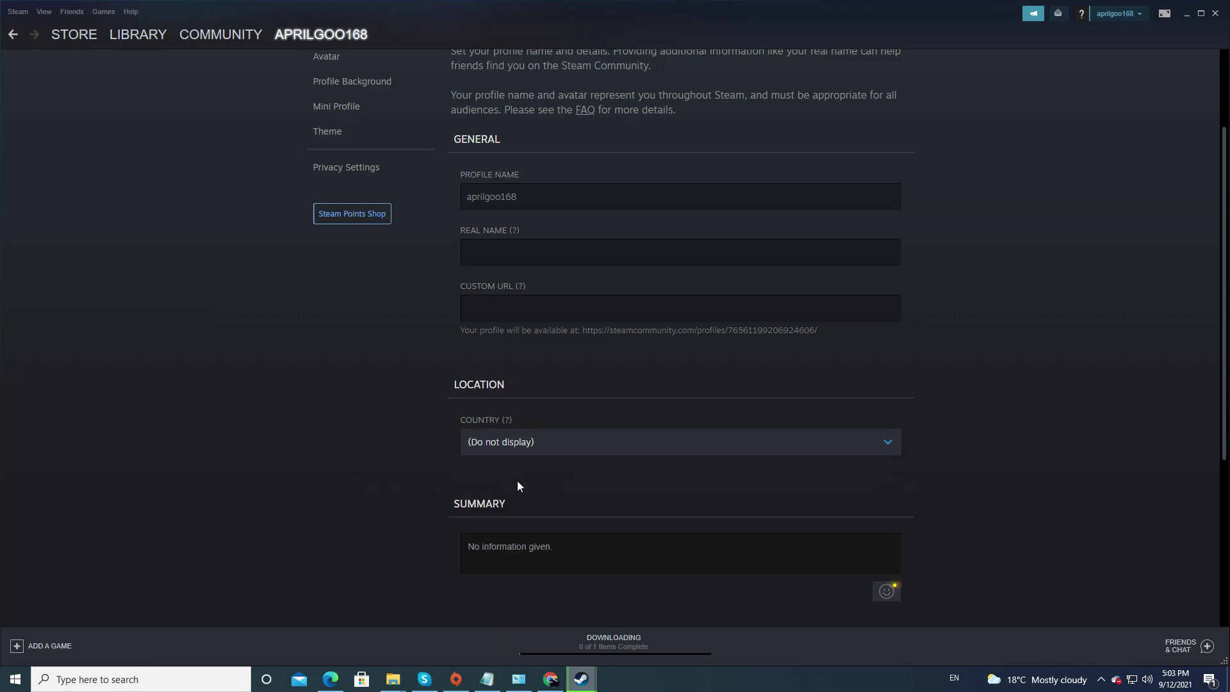
pyautogui.scroll(-3, 542, 472)
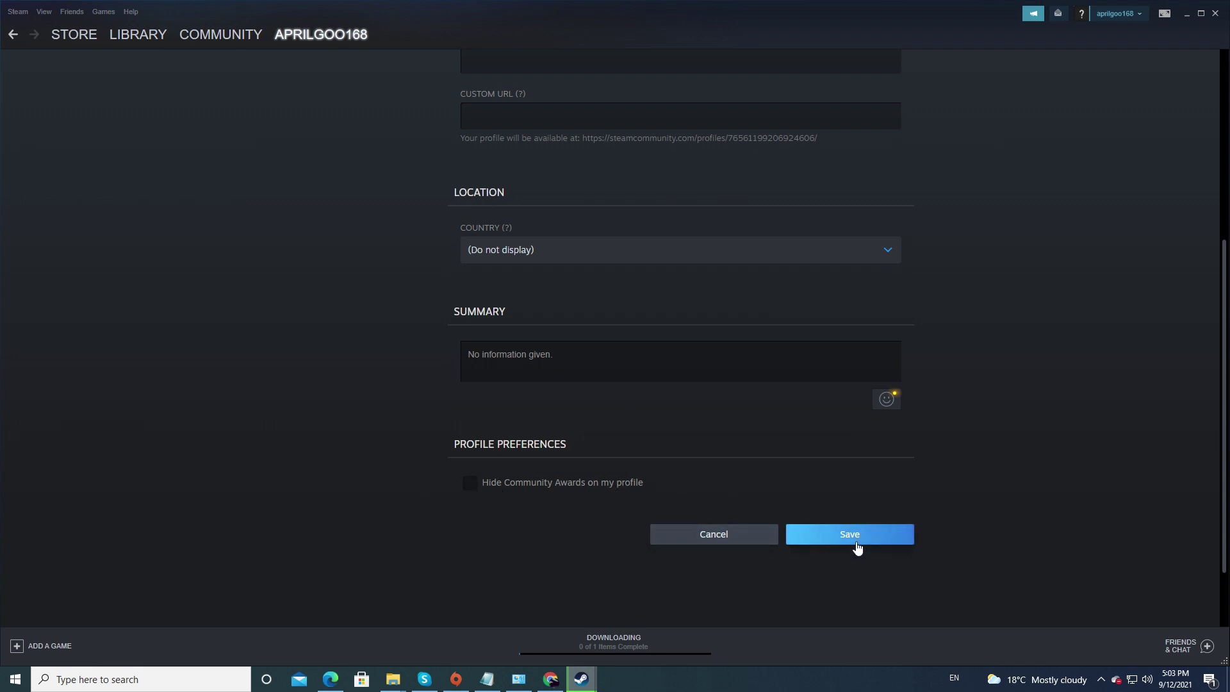
pyautogui.scroll(5, 408, 464)
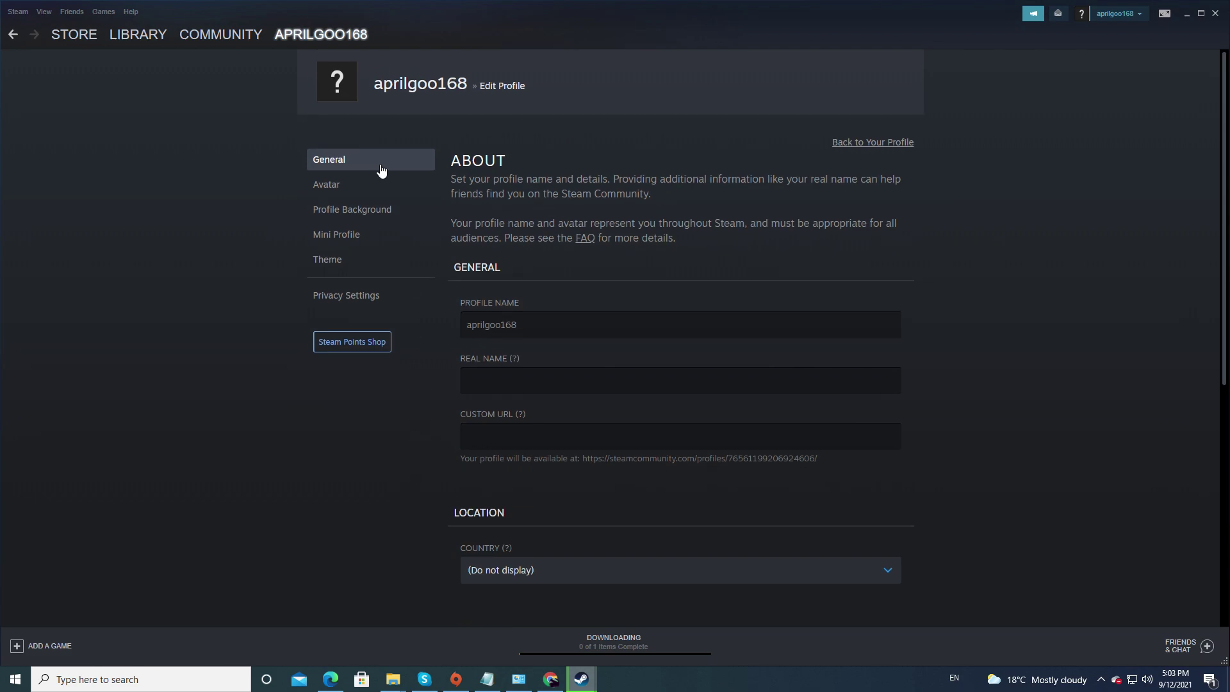
# Check the Avatar settings, cancel the image upload and discard avatar changes.
pyautogui.click(333, 190)
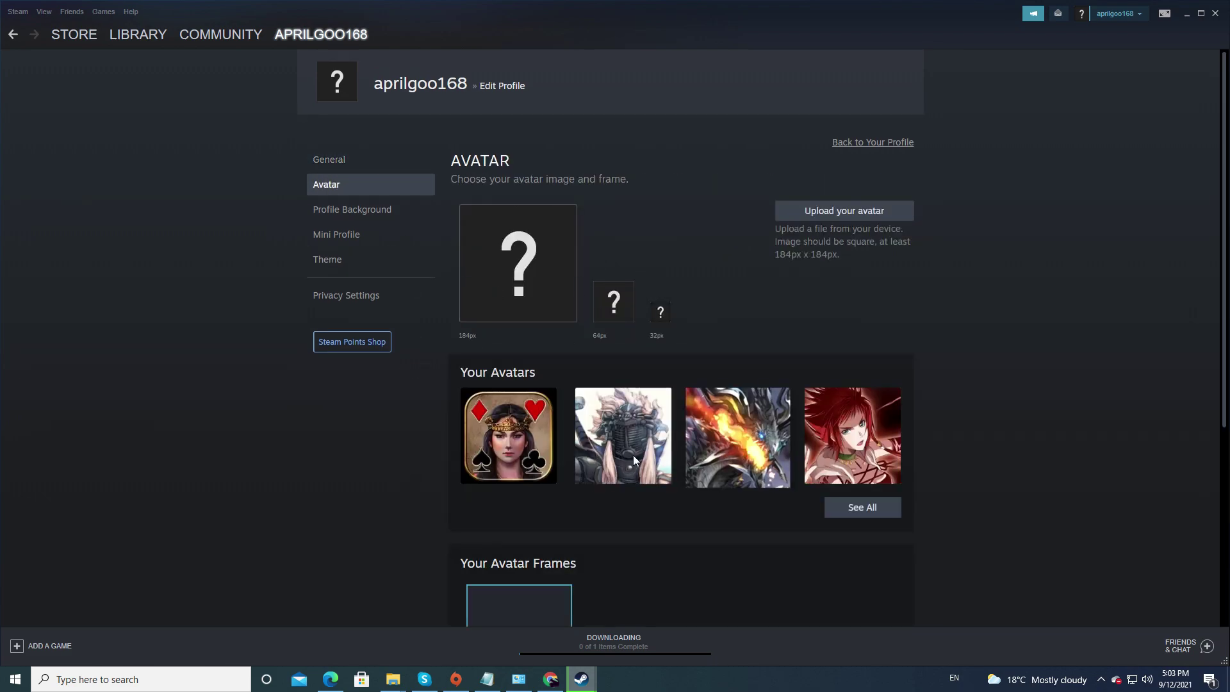
pyautogui.click(851, 220)
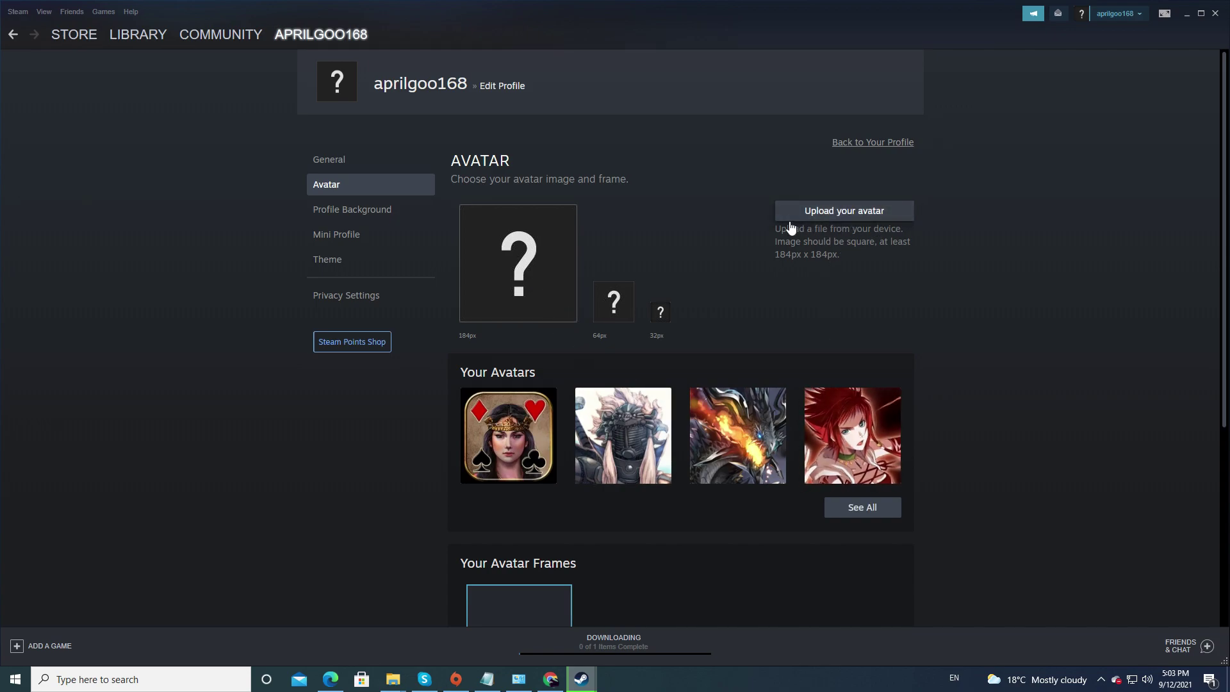
pyautogui.click(570, 324)
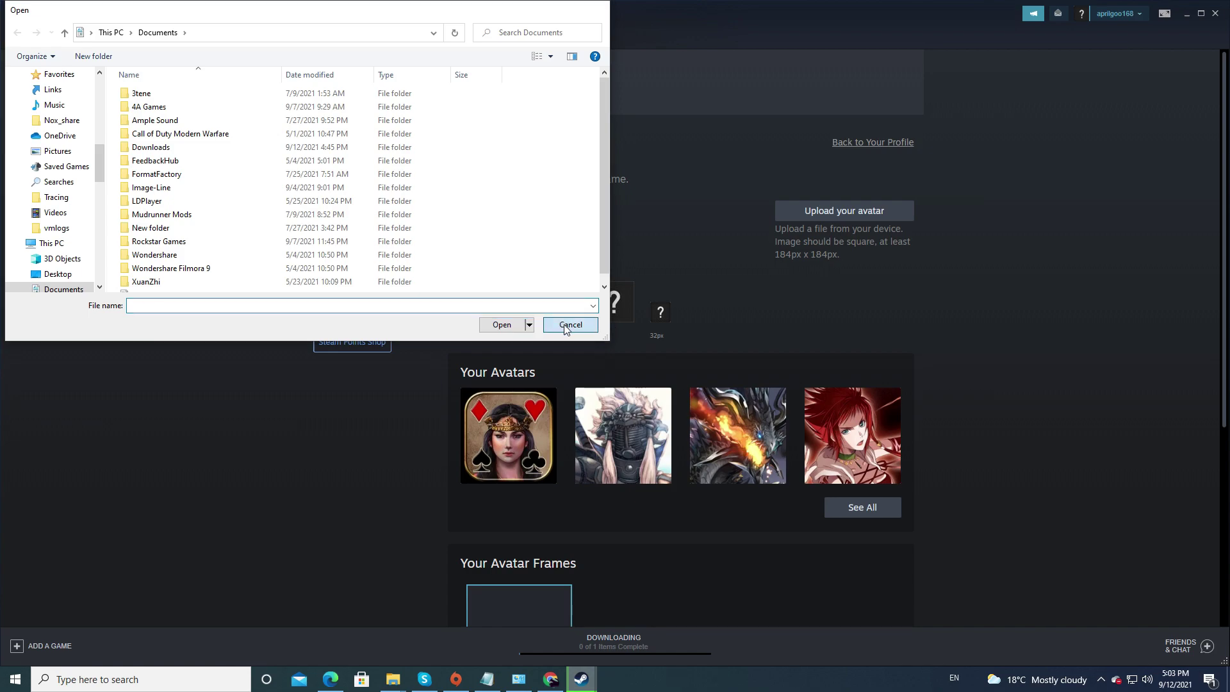
pyautogui.scroll(-5, 687, 331)
pyautogui.click(736, 452)
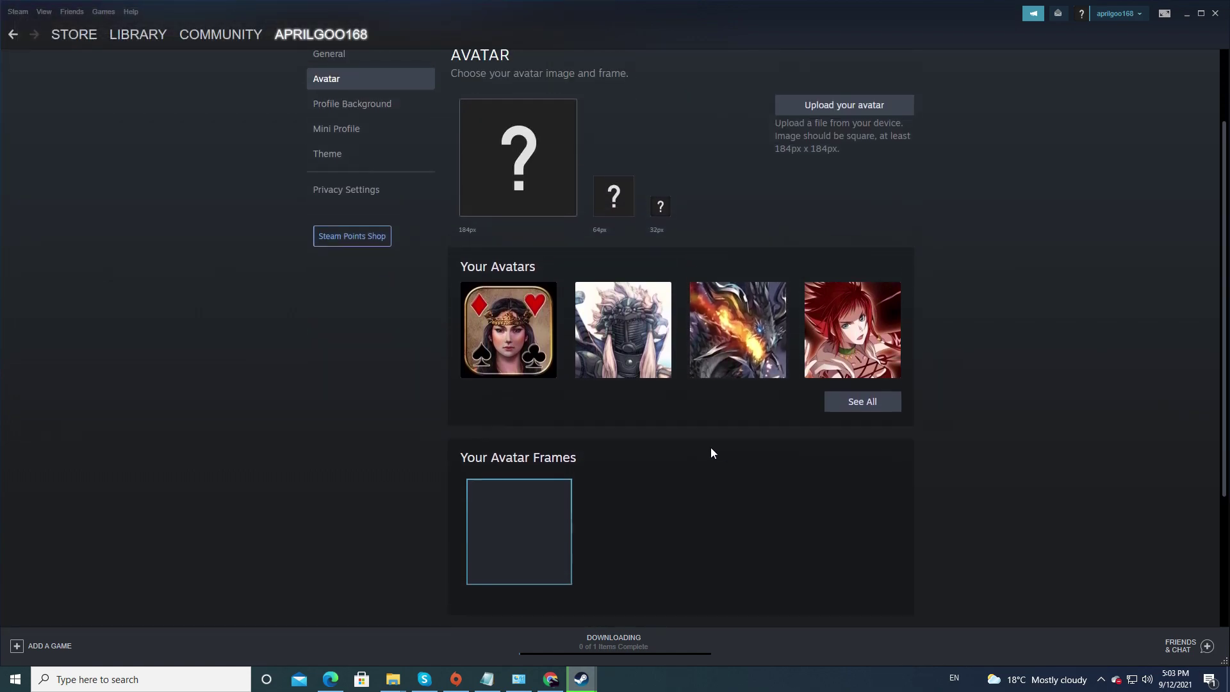
# Look over the Profile Background and Mini Profile settings.
pyautogui.click(363, 216)
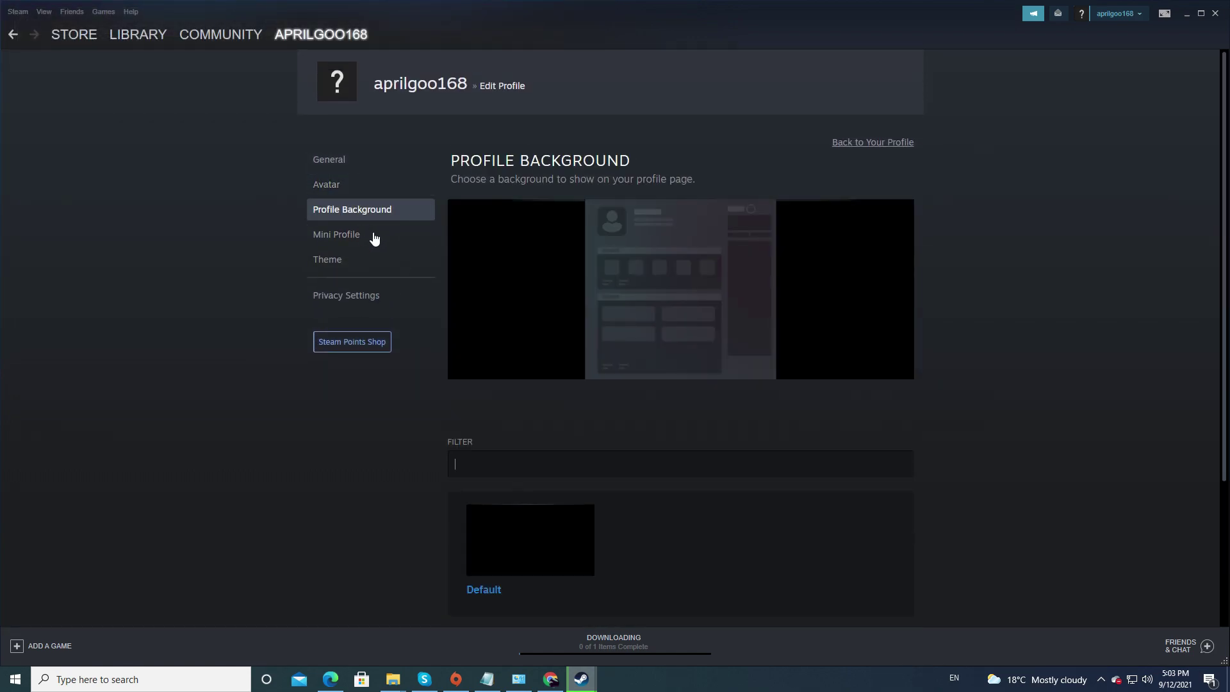
pyautogui.click(704, 460)
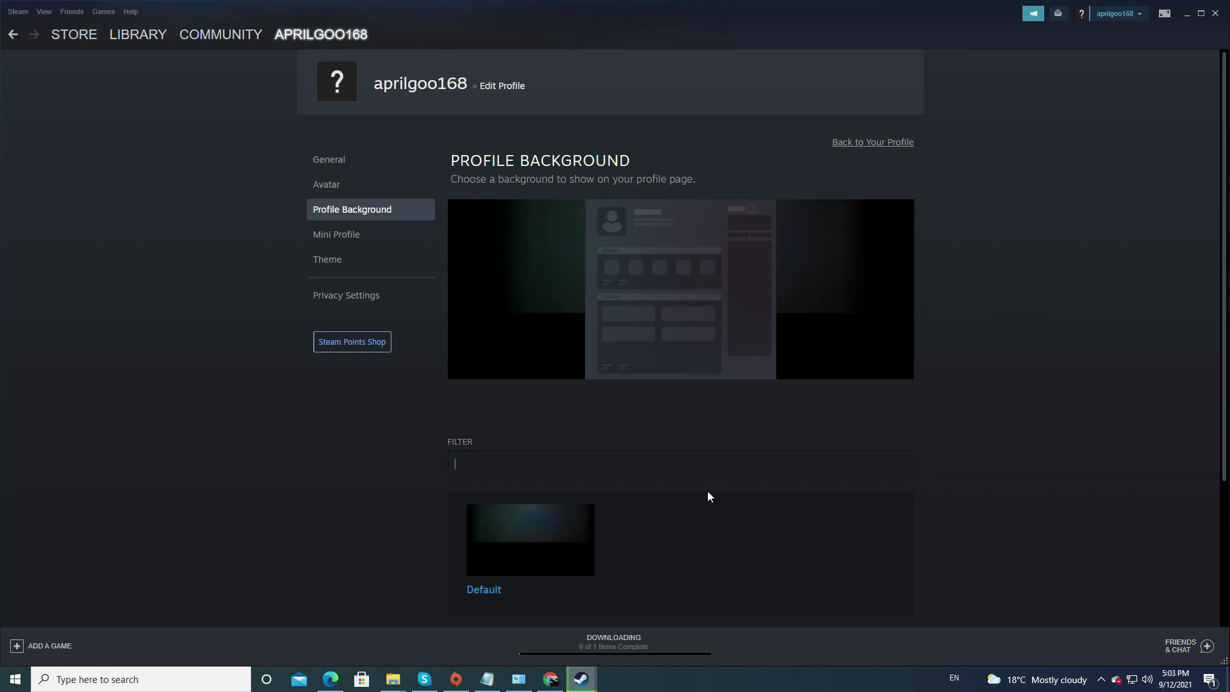
pyautogui.scroll(-2, 706, 494)
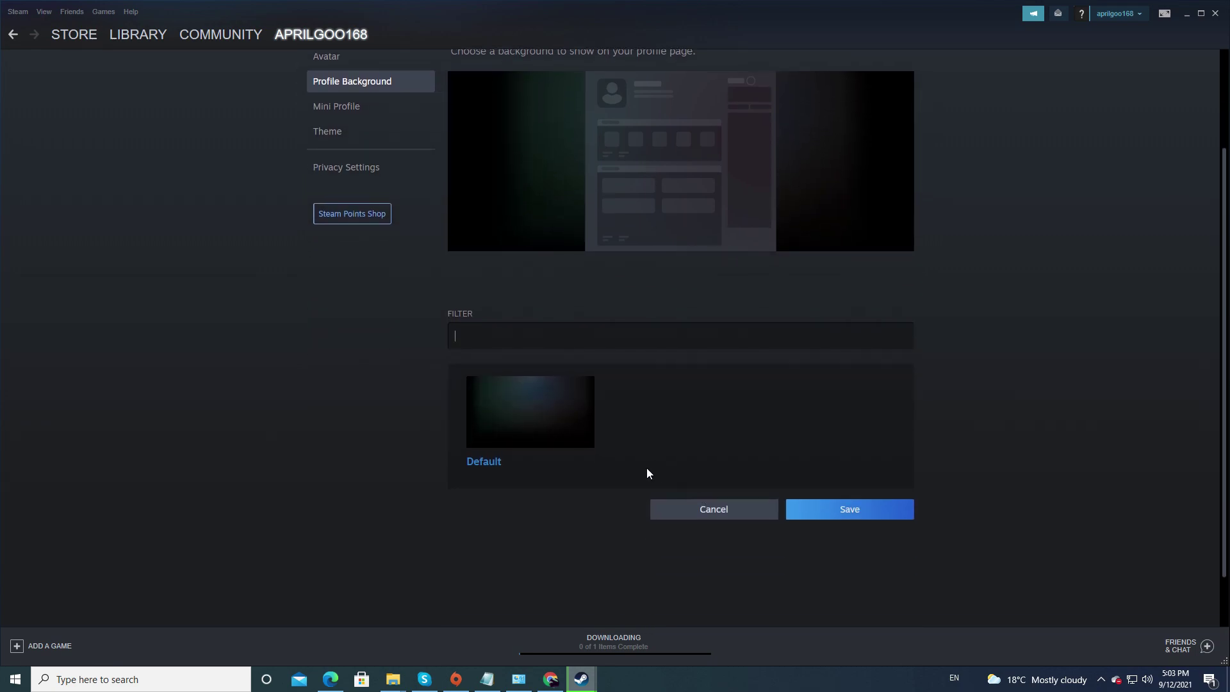
pyautogui.click(852, 509)
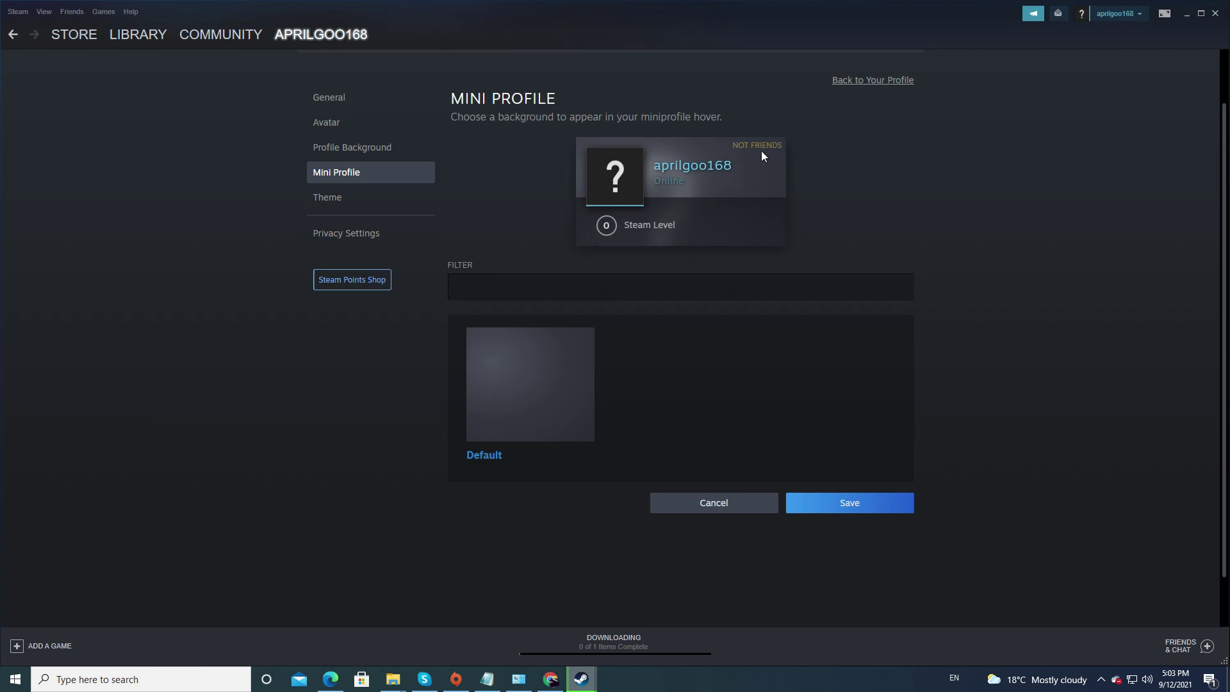
# Try the Summer colour theme, then settle on Midnight as the profile theme.
pyautogui.click(346, 198)
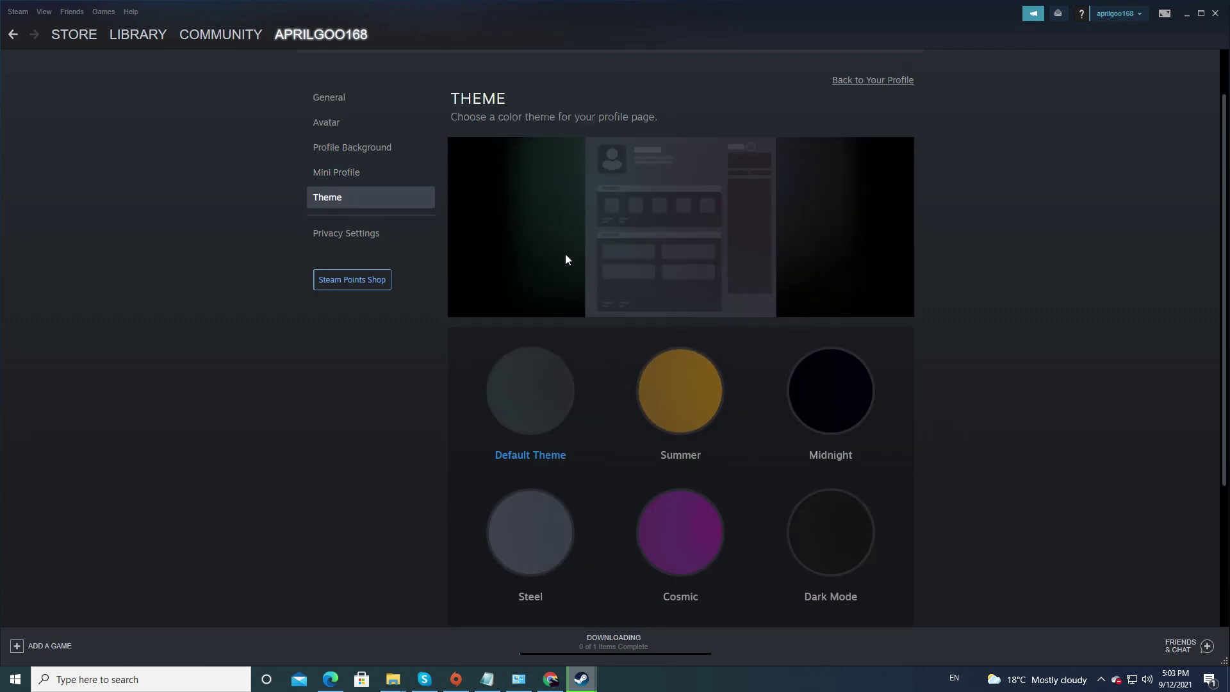
pyautogui.click(680, 409)
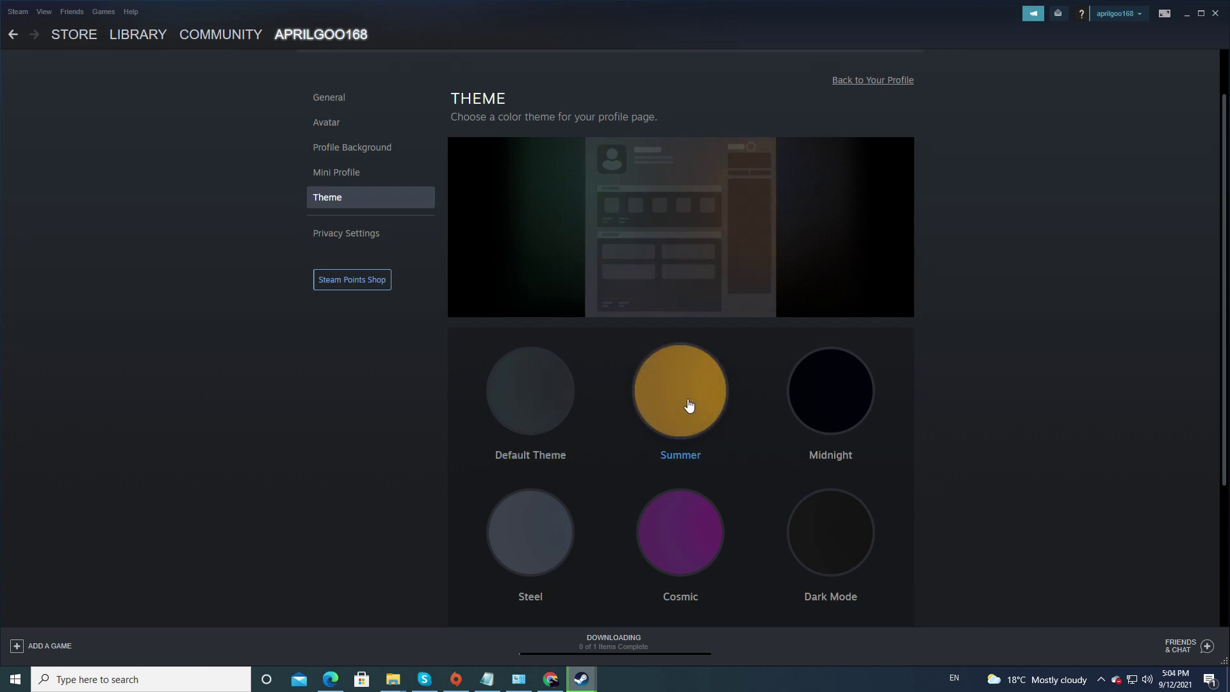
pyautogui.click(839, 395)
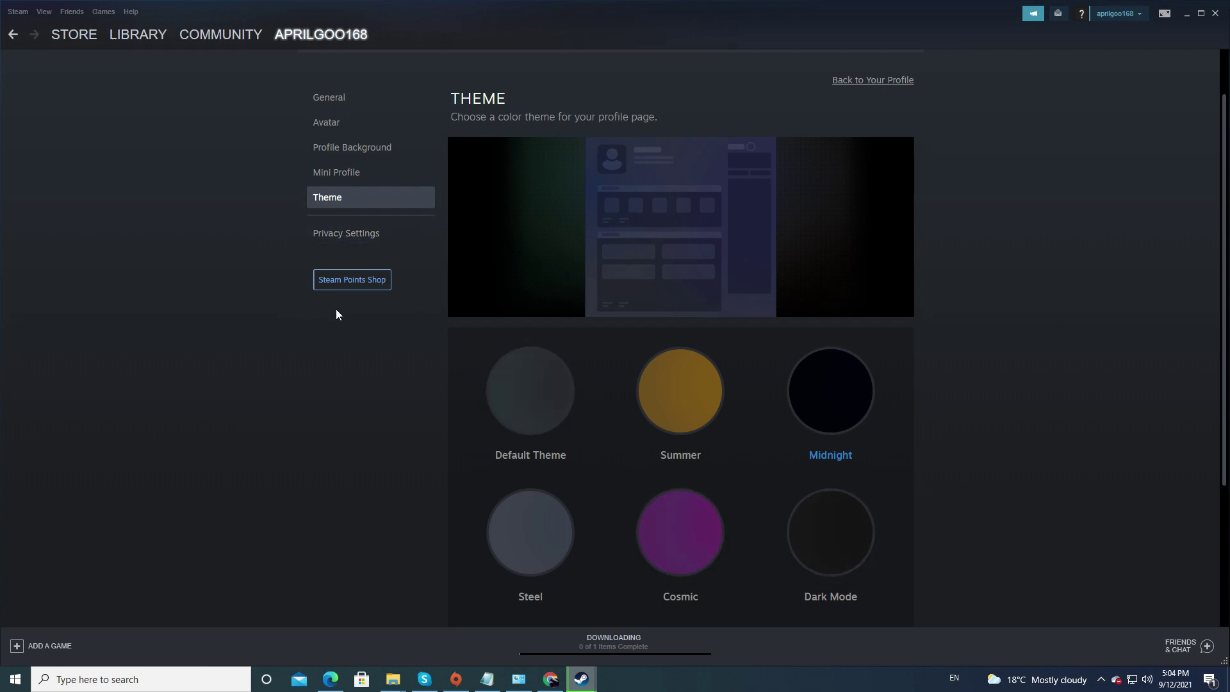
pyautogui.scroll(2, 415, 322)
pyautogui.moveTo(324, 36)
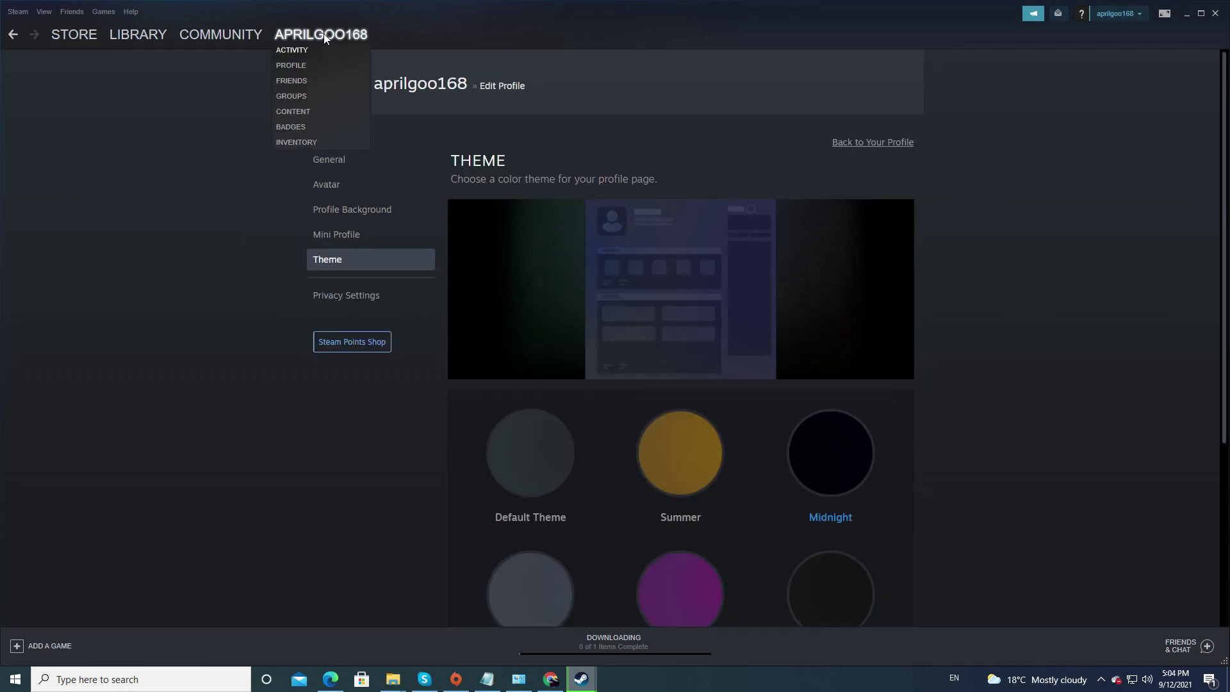
# Open the Friends page and the Friends & Chat list, showing 0 of 250 friends.
pyautogui.click(292, 81)
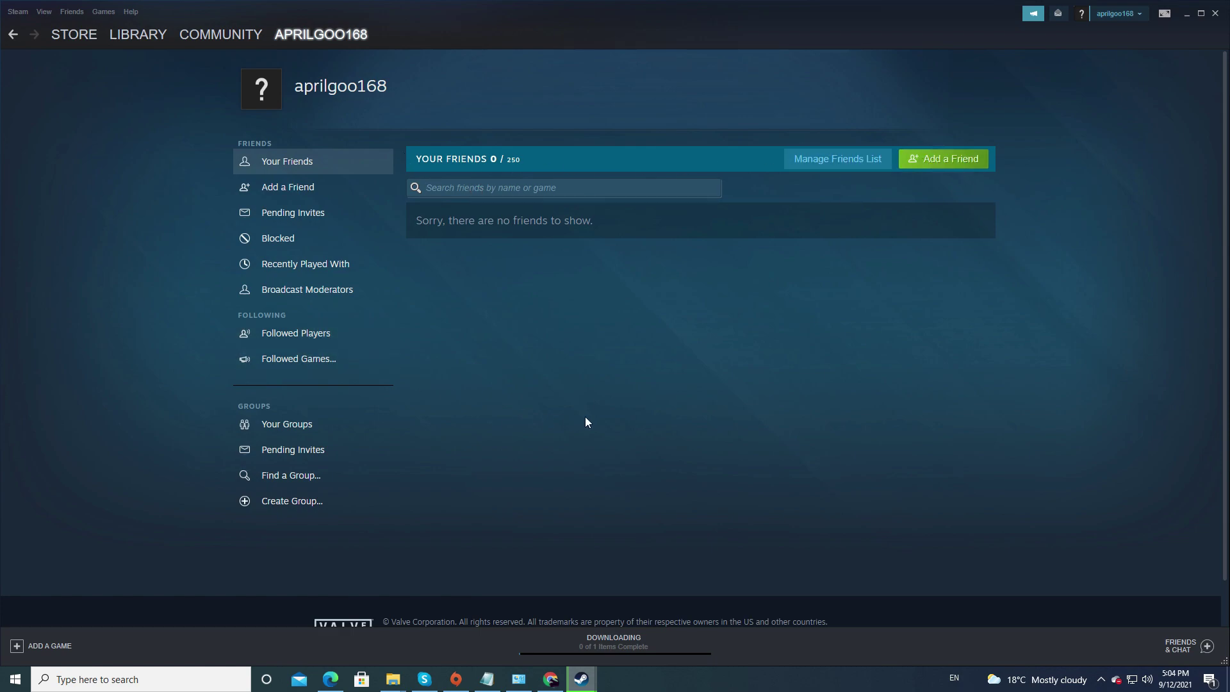
pyautogui.click(1206, 649)
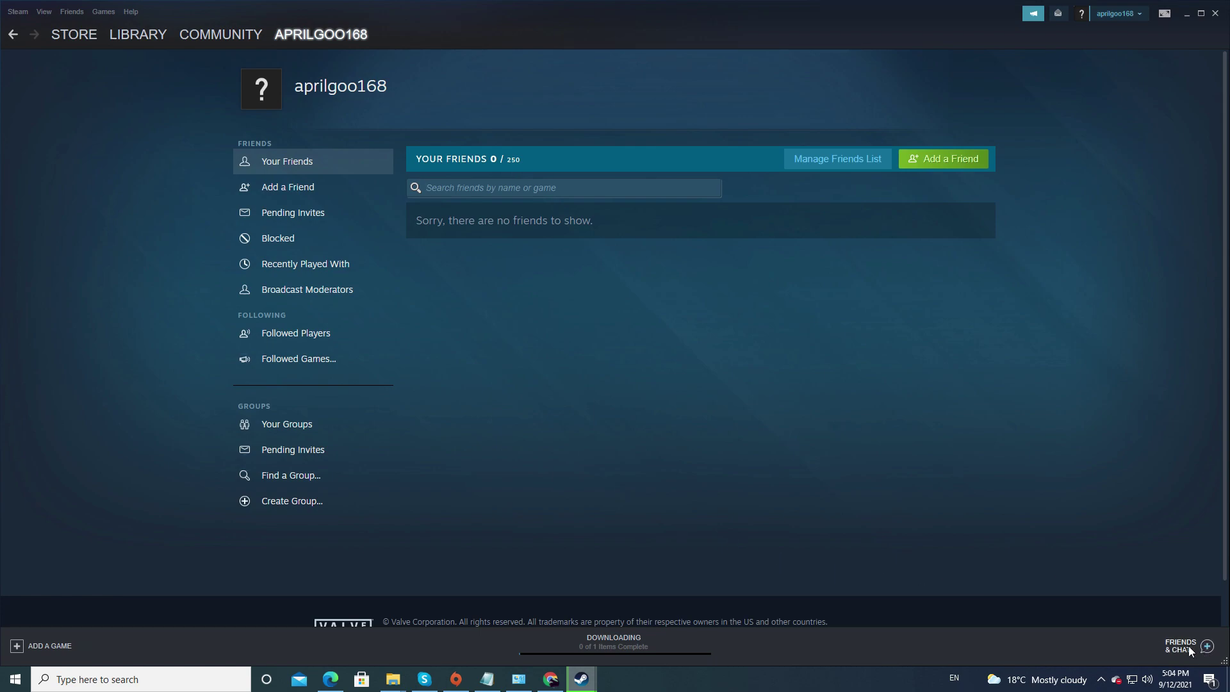